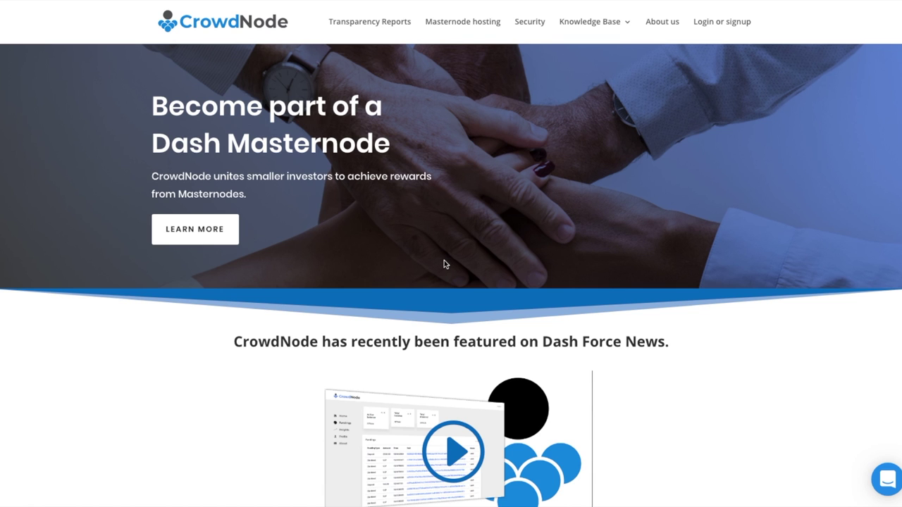
scroll(445, 263, down, 1)
scroll(445, 264, down, 13)
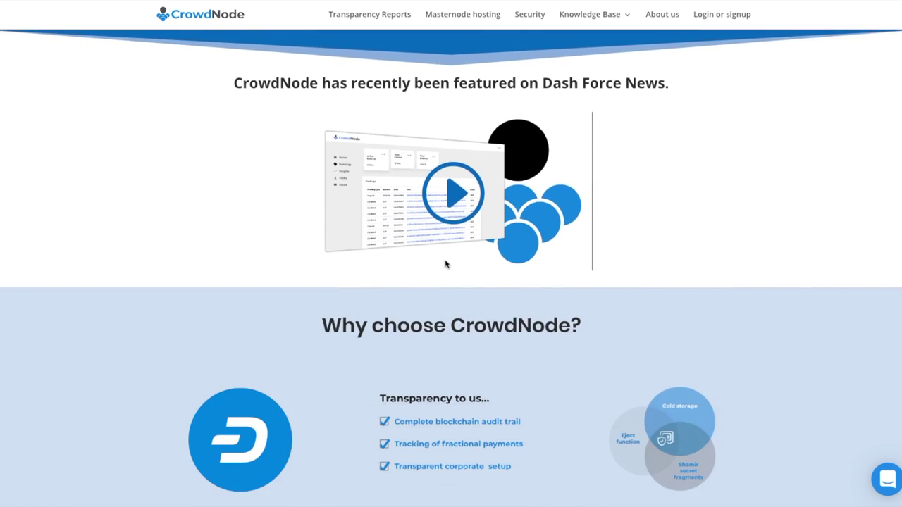
scroll(445, 265, down, 2)
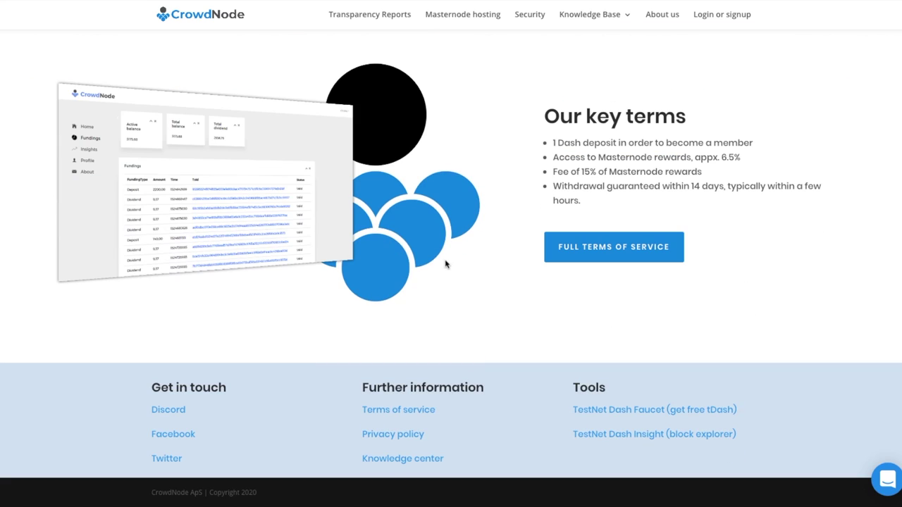
scroll(446, 265, up, 14)
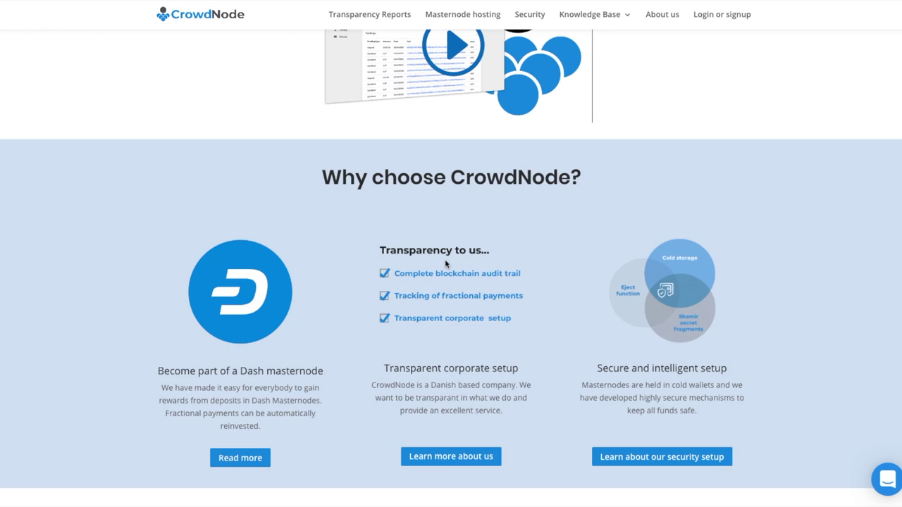
scroll(445, 265, up, 3)
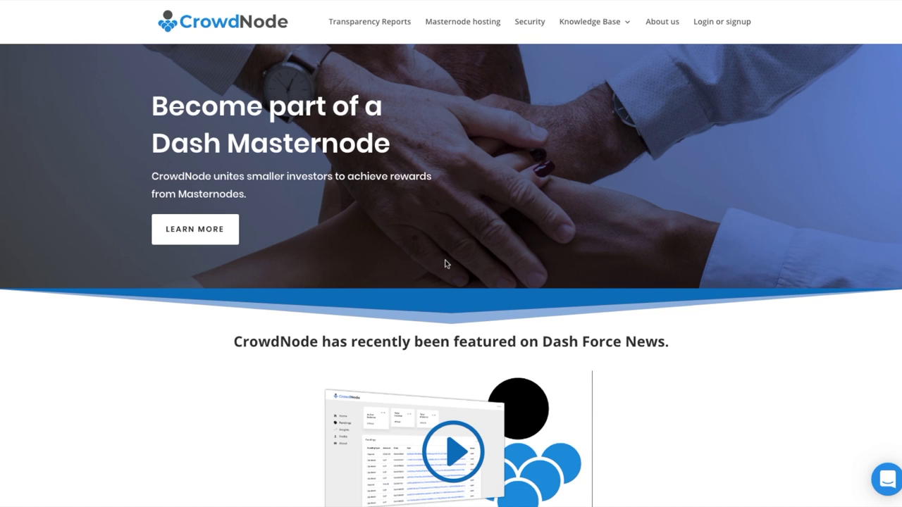
Step: Open the CrowdNode app dashboard and scroll through its pool balance cards
click(727, 25)
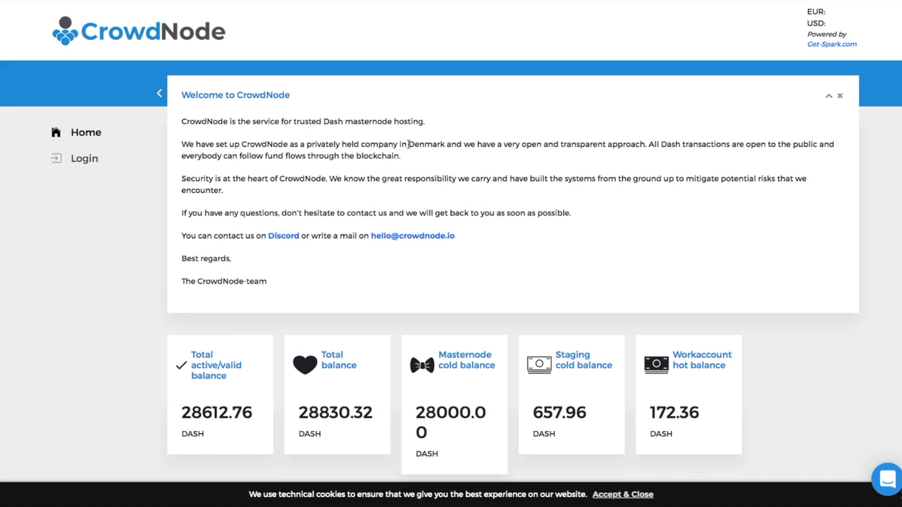
scroll(277, 212, down, 1)
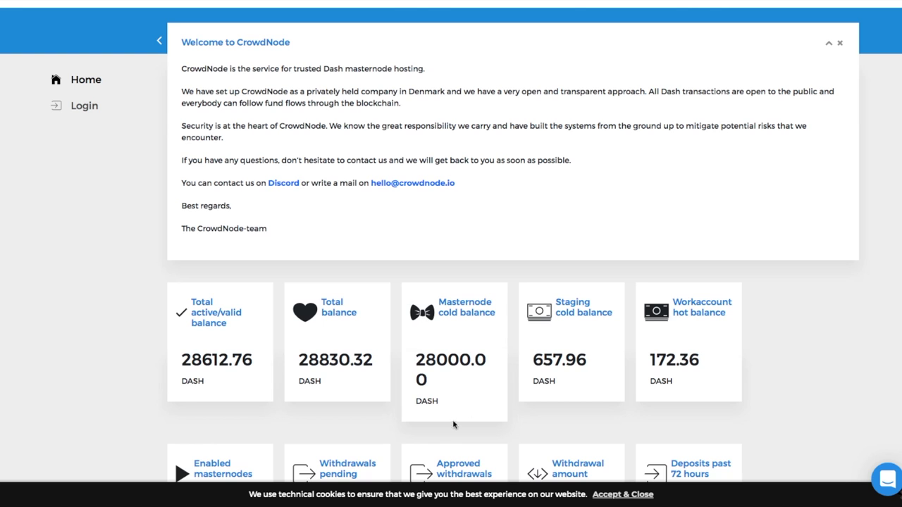
scroll(465, 360, down, 3)
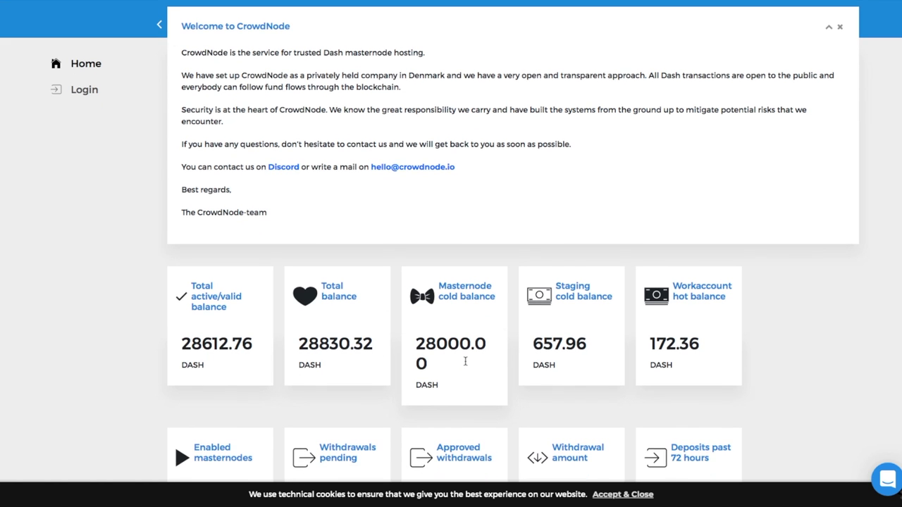
scroll(465, 361, down, 3)
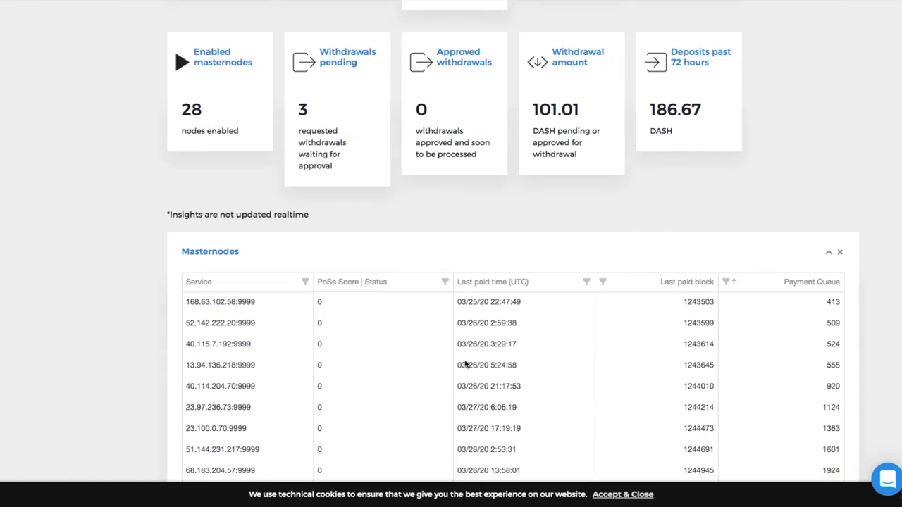
scroll(465, 365, down, 1)
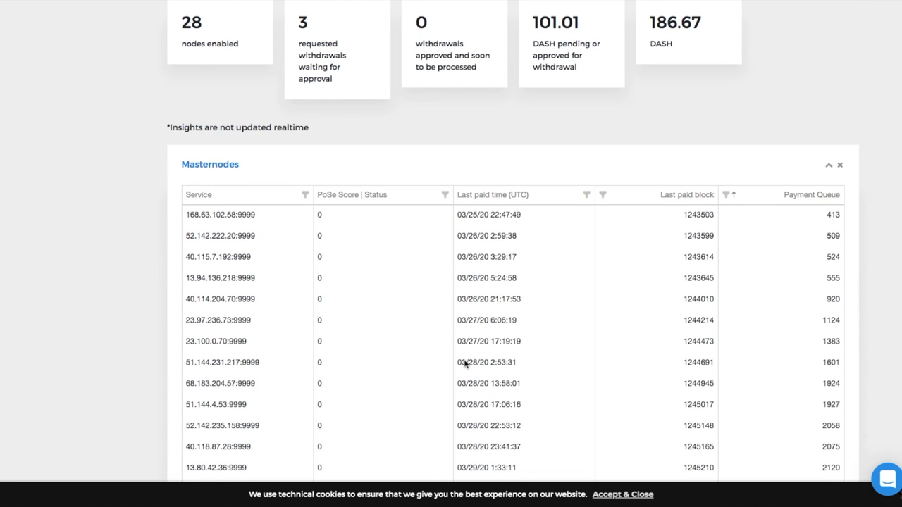
scroll(465, 363, down, 1)
scroll(465, 364, down, 4)
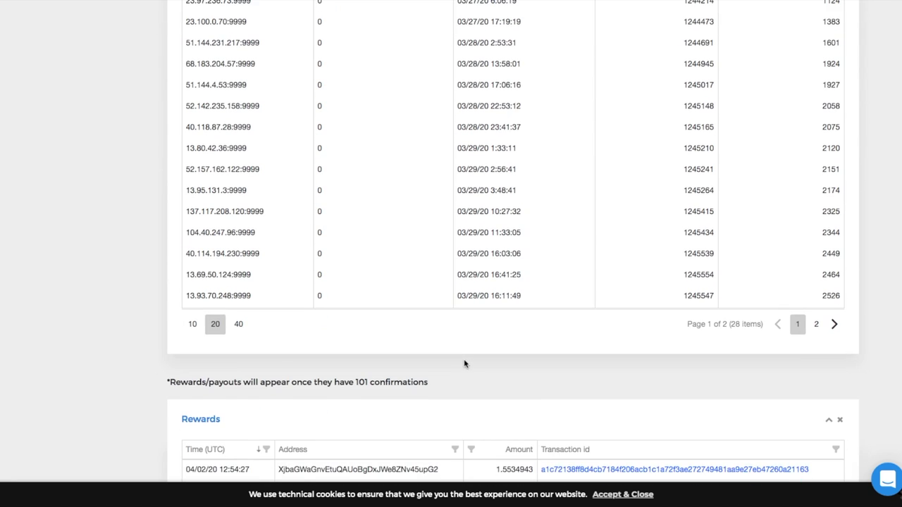
Step: Browse the Masternodes table listing the 28 enabled masternodes
scroll(423, 338, up, 6)
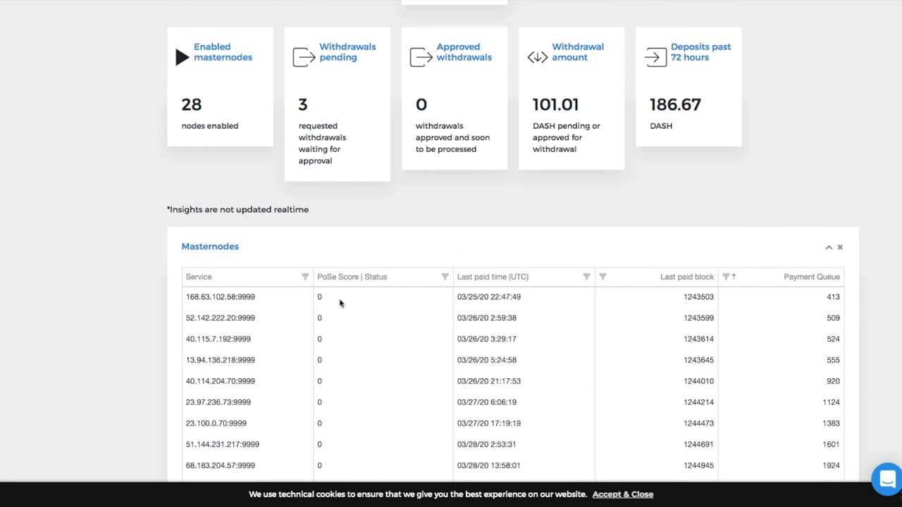
scroll(342, 328, down, 3)
scroll(340, 330, down, 3)
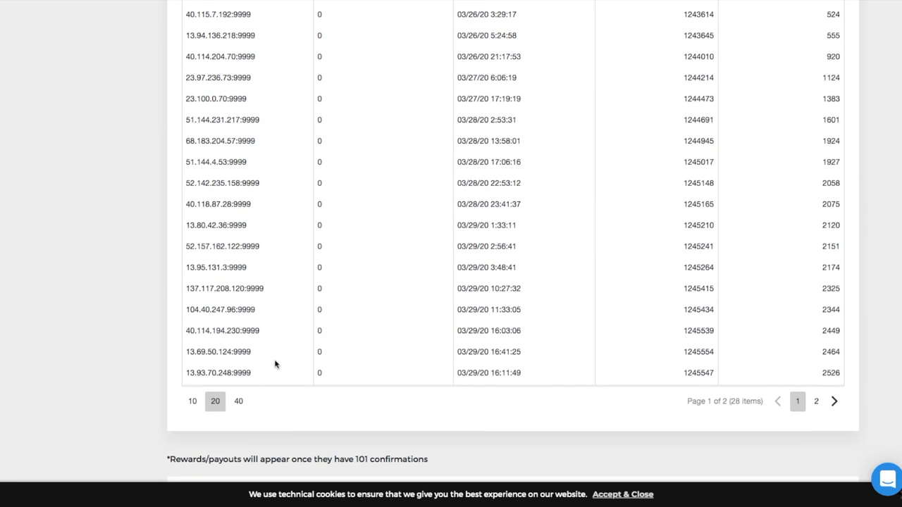
scroll(277, 361, up, 8)
scroll(280, 354, up, 3)
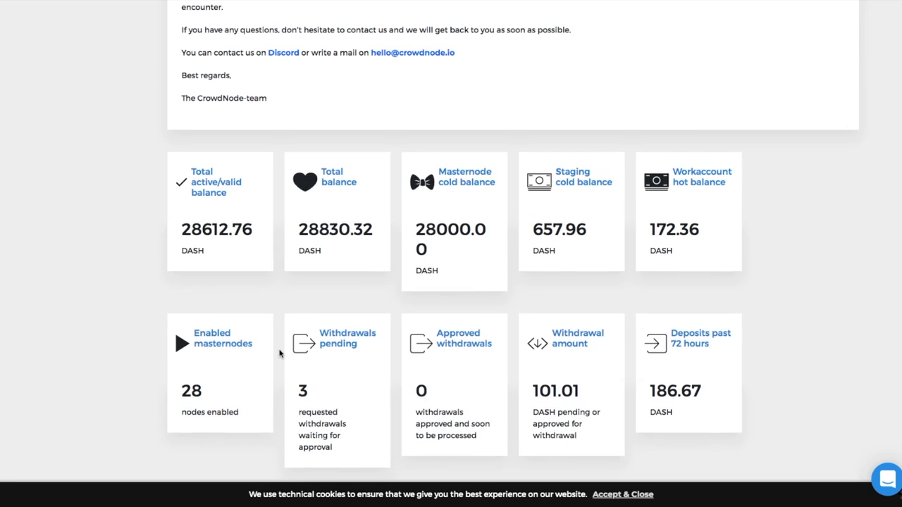
scroll(279, 354, down, 2)
scroll(279, 354, down, 1)
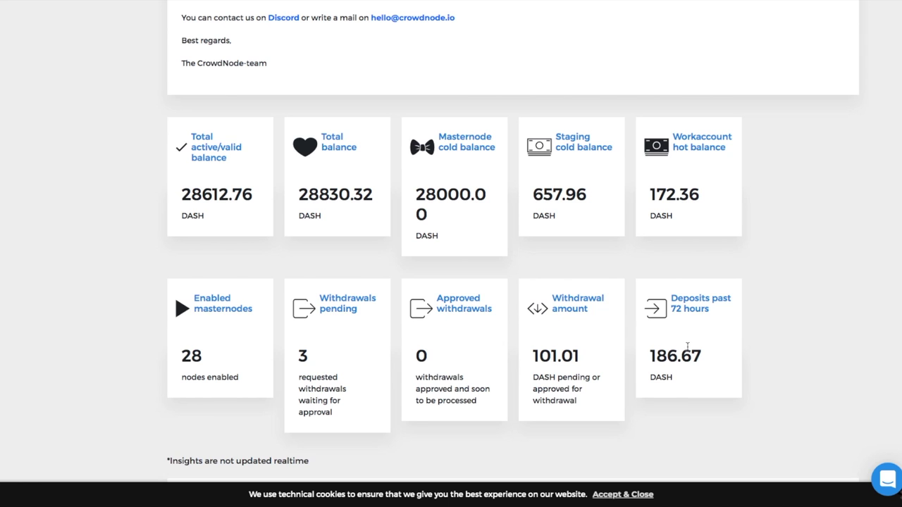
scroll(687, 346, up, 3)
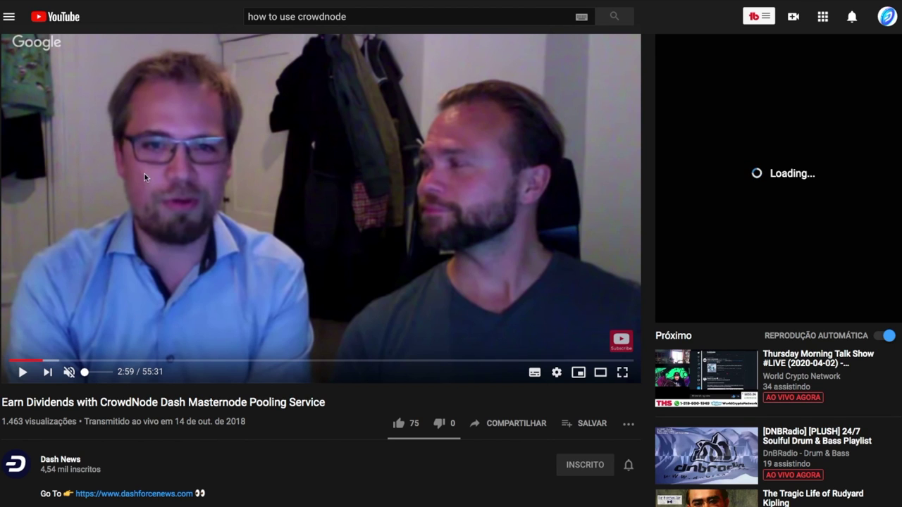
Step: Play the 'Earn Dividends with CrowdNode' video on YouTube
click(23, 372)
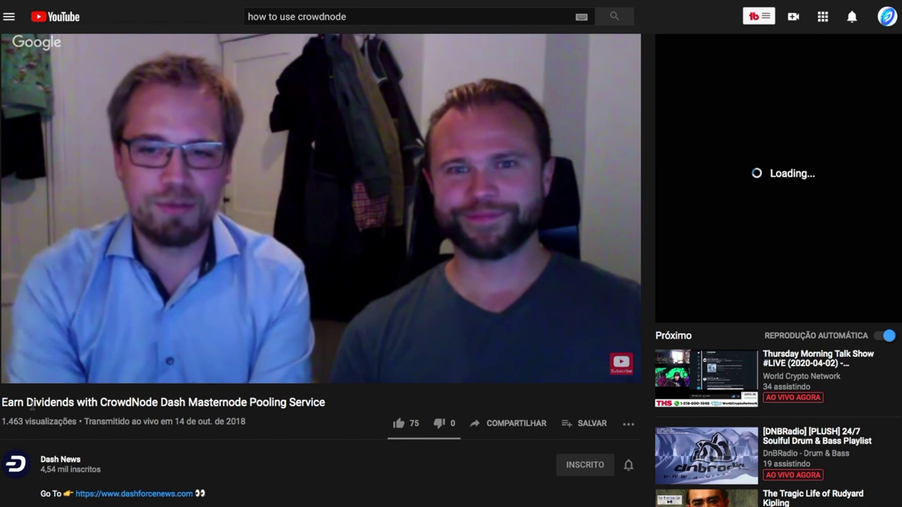
mouse_move(24, 373)
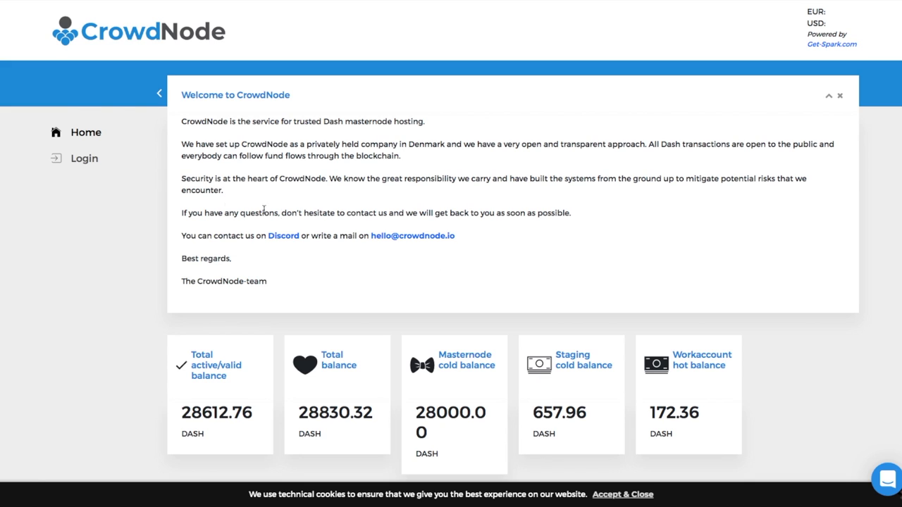
Step: Go to the CrowdNode login page and switch to the Sign Up form
click(83, 159)
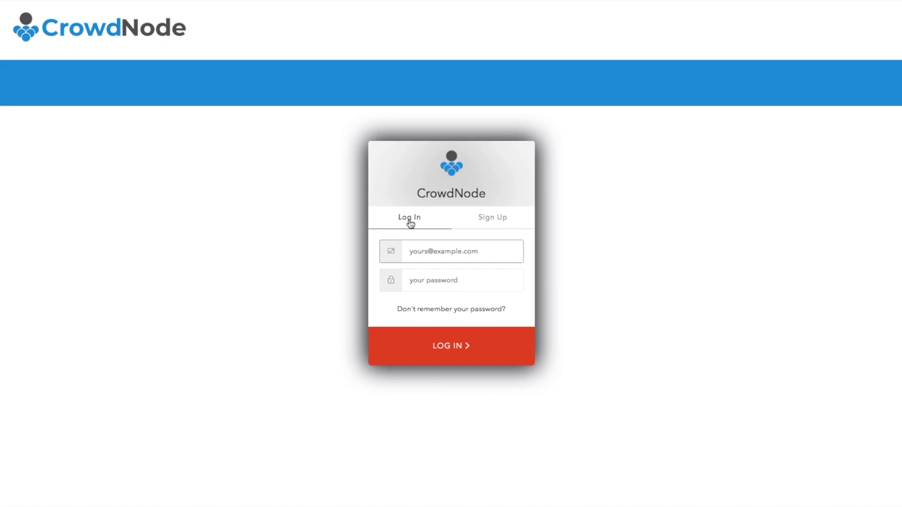
click(496, 220)
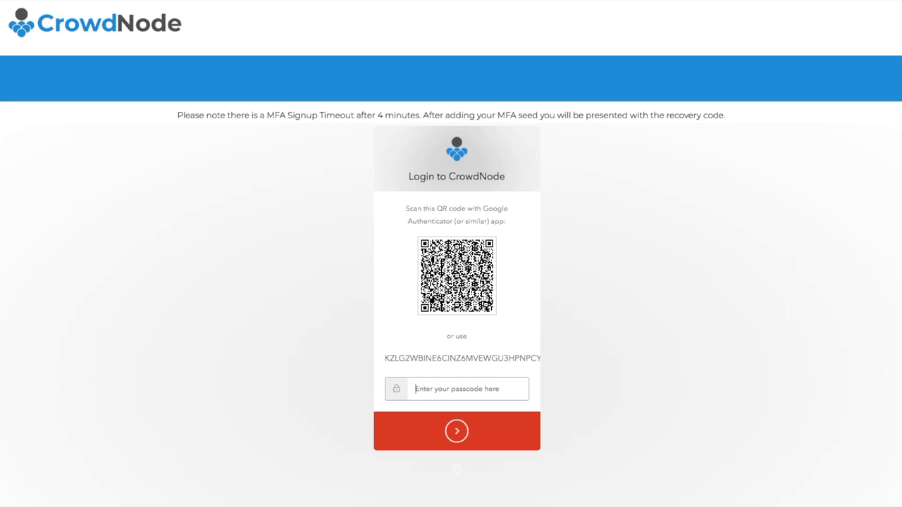
Step: Paste the authenticator passcode to finish MFA setup, then return to Login after the email notice
key(ctrl+v)
click(459, 432)
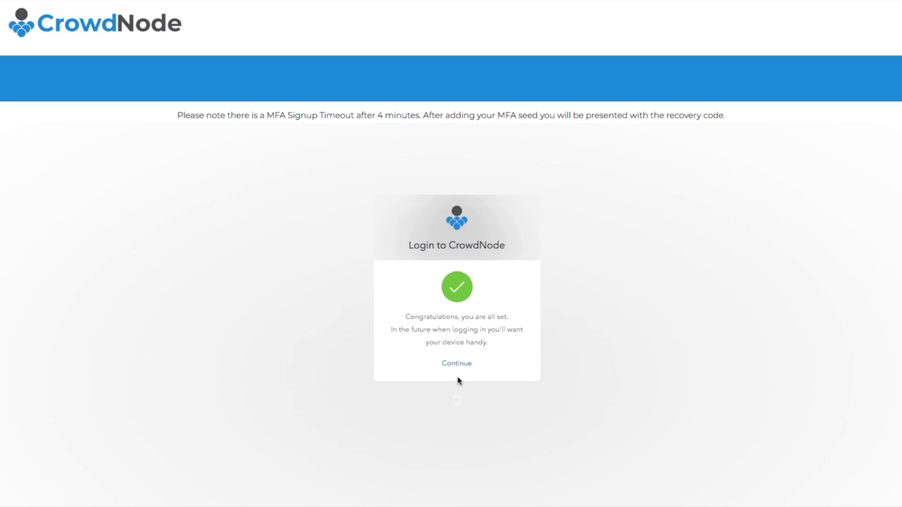
click(458, 365)
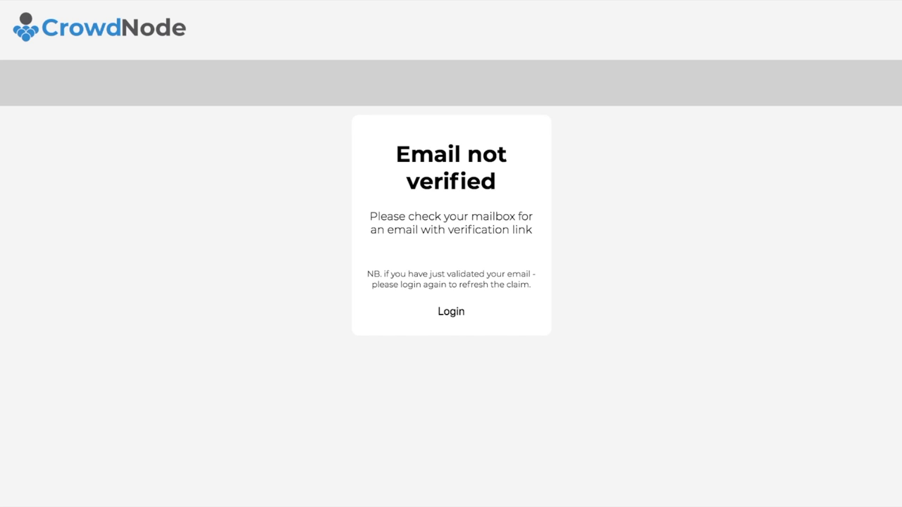
click(449, 313)
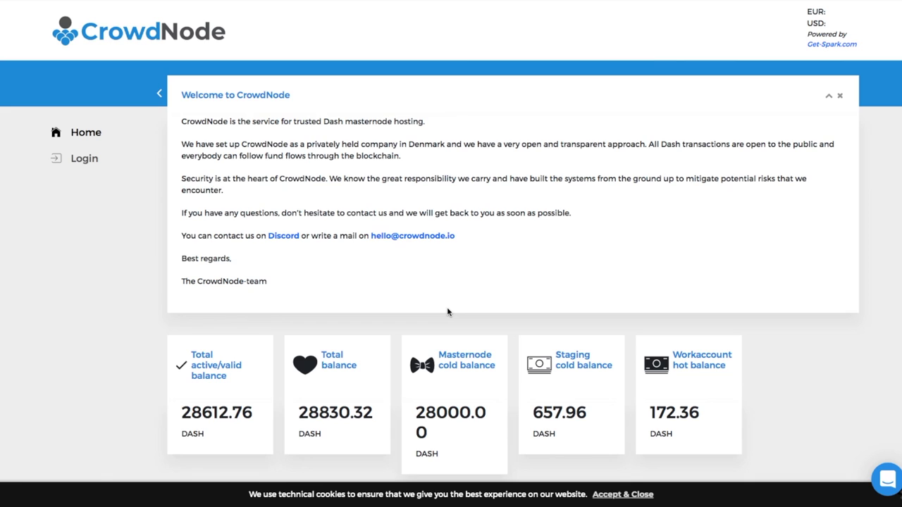
Step: Log in with the account email, password and six-digit authenticator code
click(86, 160)
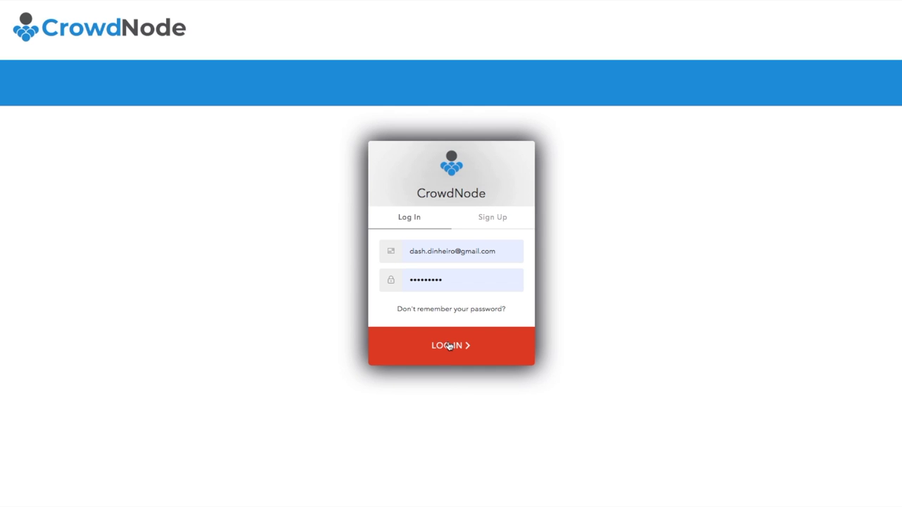
click(449, 346)
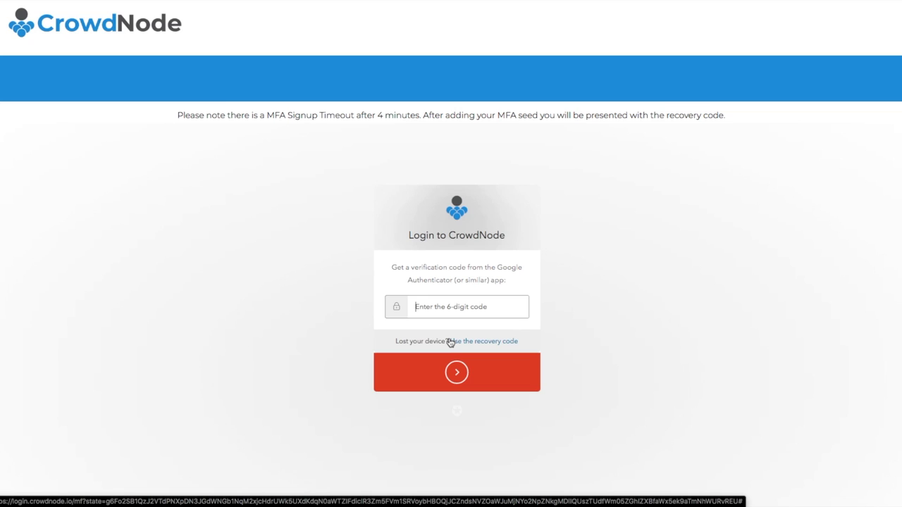
click(451, 343)
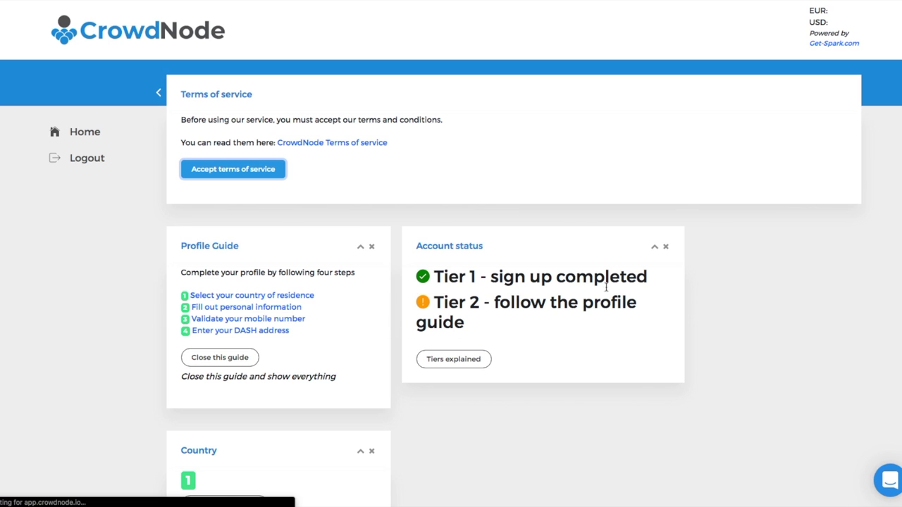
Step: Look over the profile guide steps and save Brazil as country of residence
scroll(306, 374, down, 3)
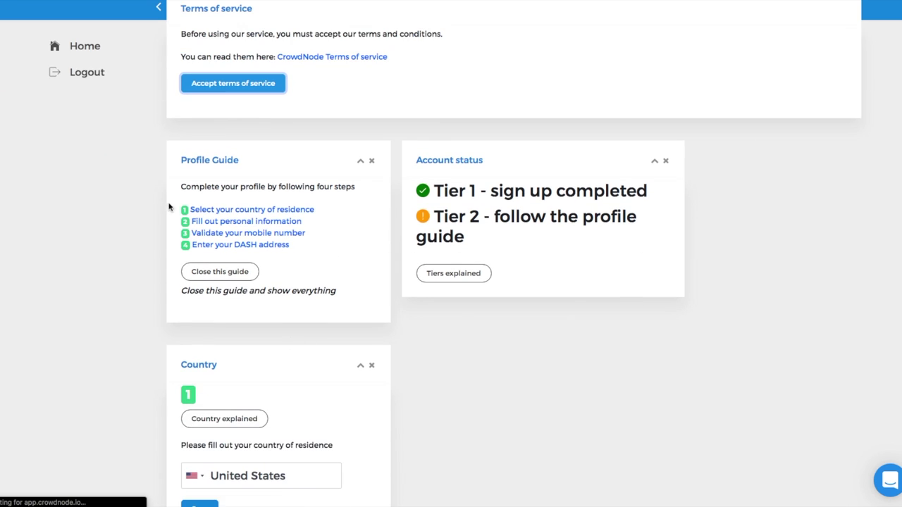
click(294, 221)
click(303, 224)
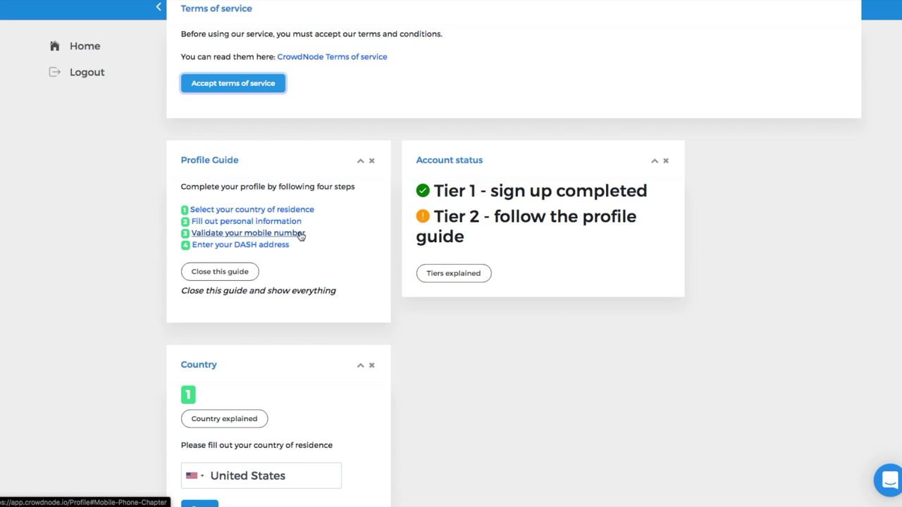
click(301, 234)
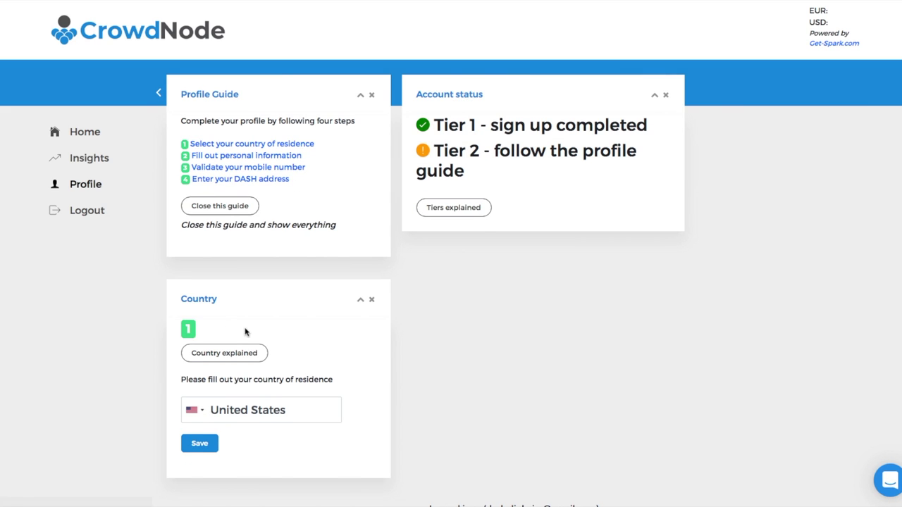
scroll(246, 332, down, 2)
click(227, 296)
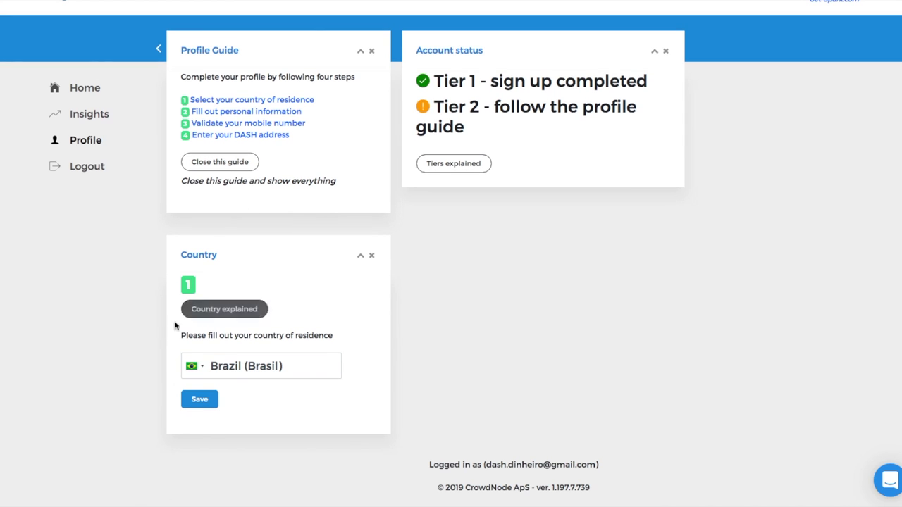
click(200, 400)
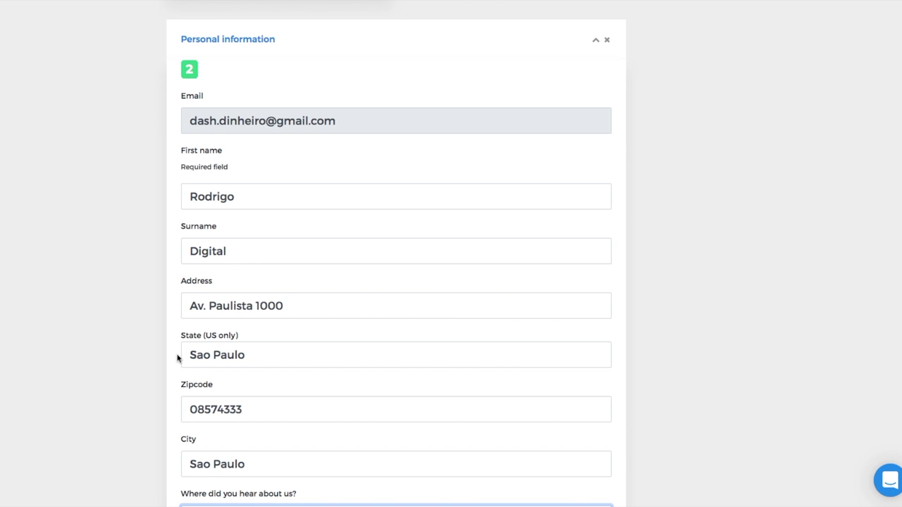
Step: Review the completed Personal information form and save it as profile step 2
scroll(169, 361, down, 1)
scroll(167, 359, down, 1)
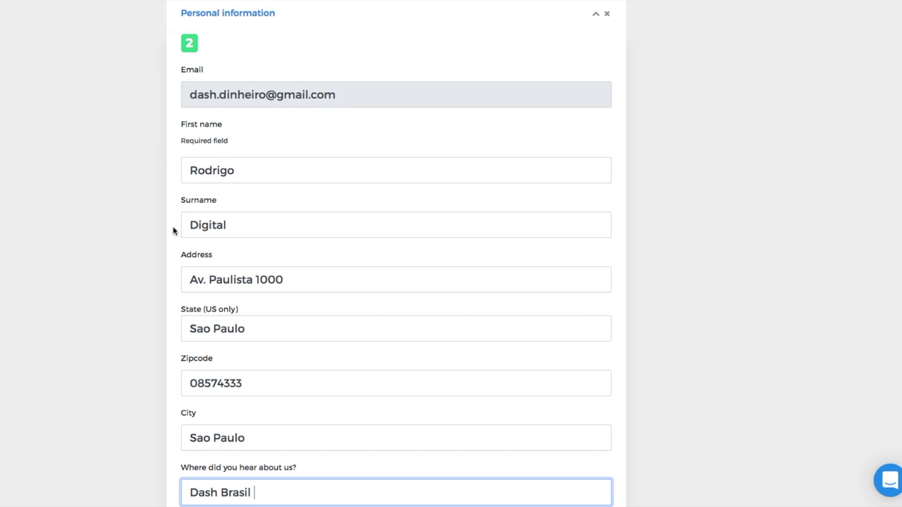
scroll(174, 227, down, 4)
scroll(174, 227, down, 10)
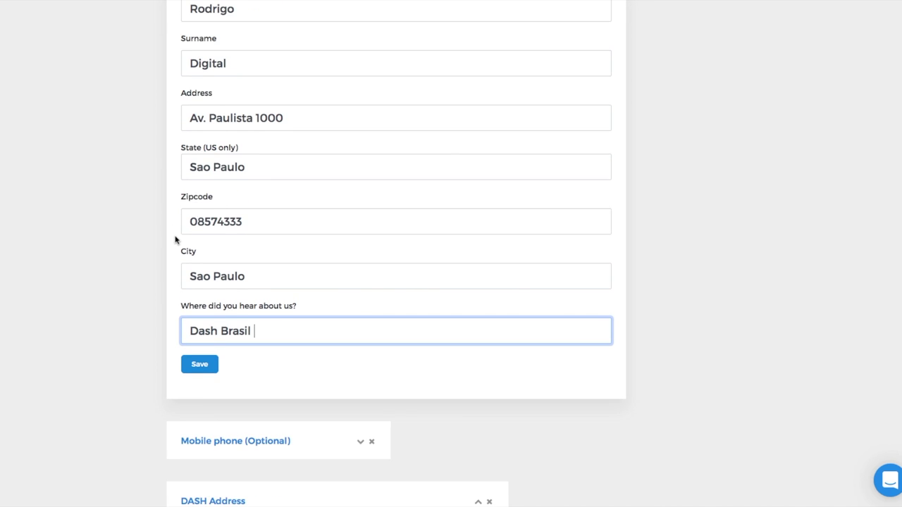
scroll(192, 265, down, 3)
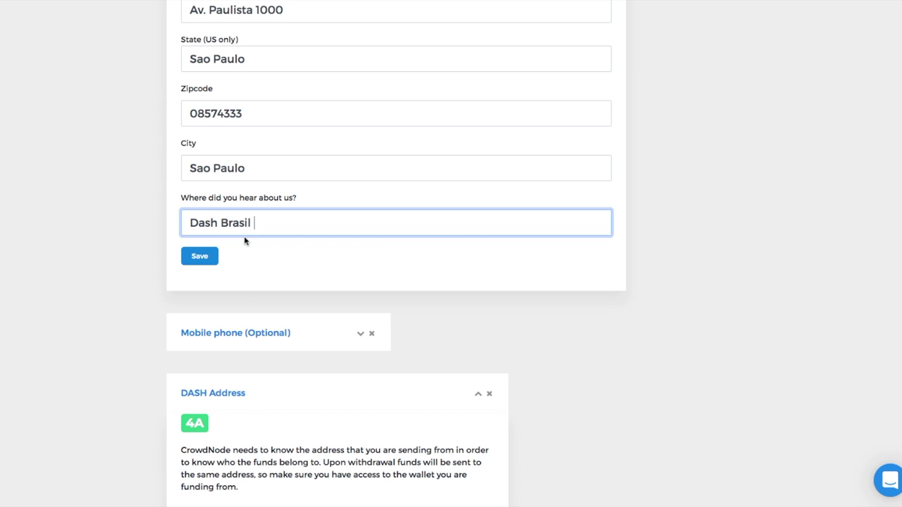
click(198, 257)
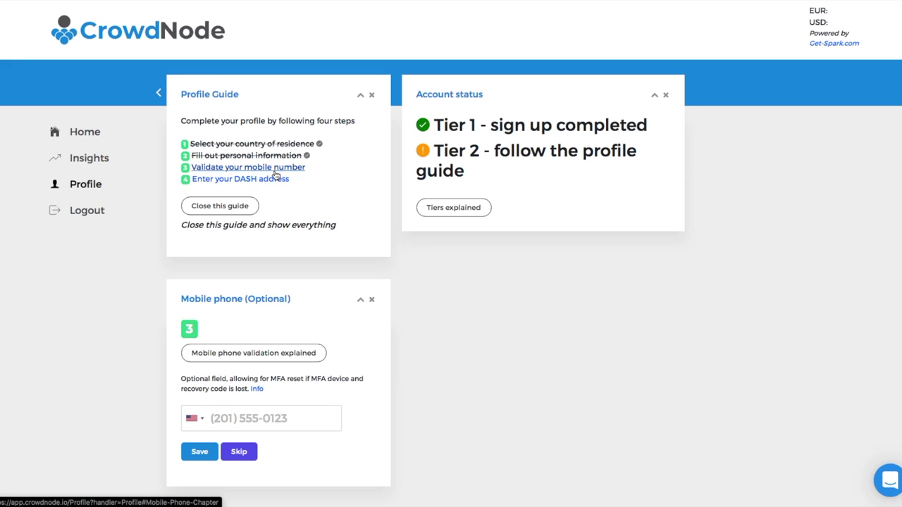
Step: Save a +55 Brazilian mobile number and validate it with the received code
scroll(268, 288, down, 3)
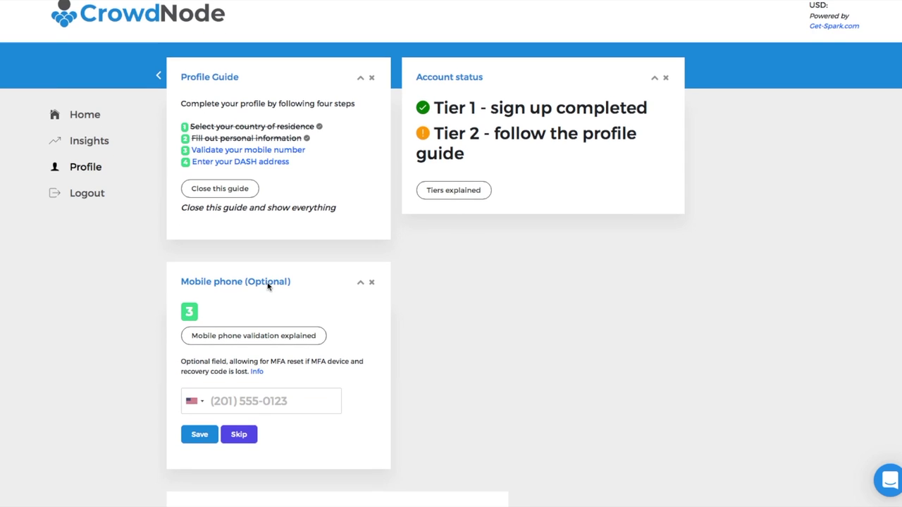
click(195, 247)
scroll(218, 294, down, 6)
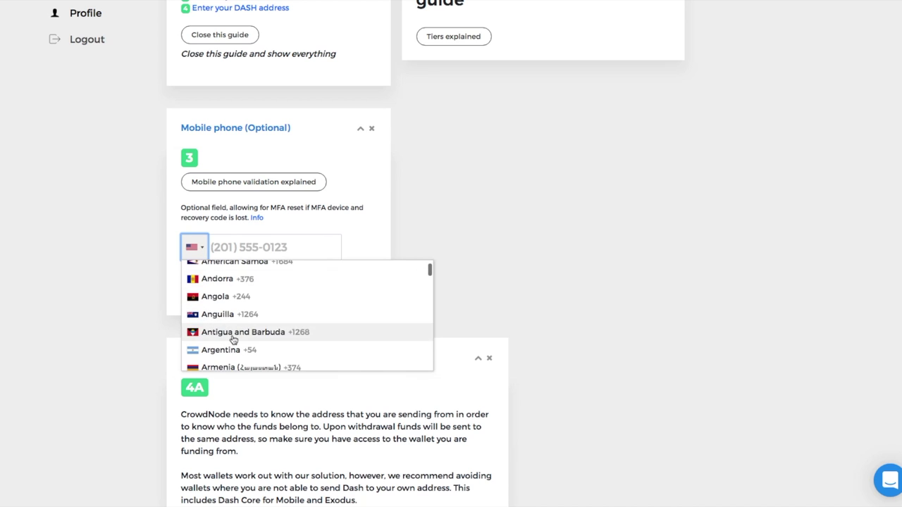
scroll(234, 338, down, 2)
scroll(233, 337, up, 2)
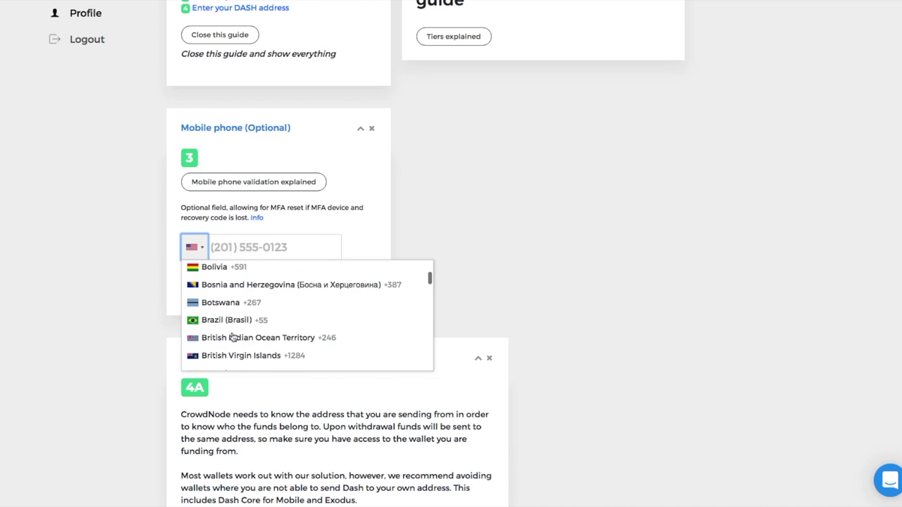
click(233, 320)
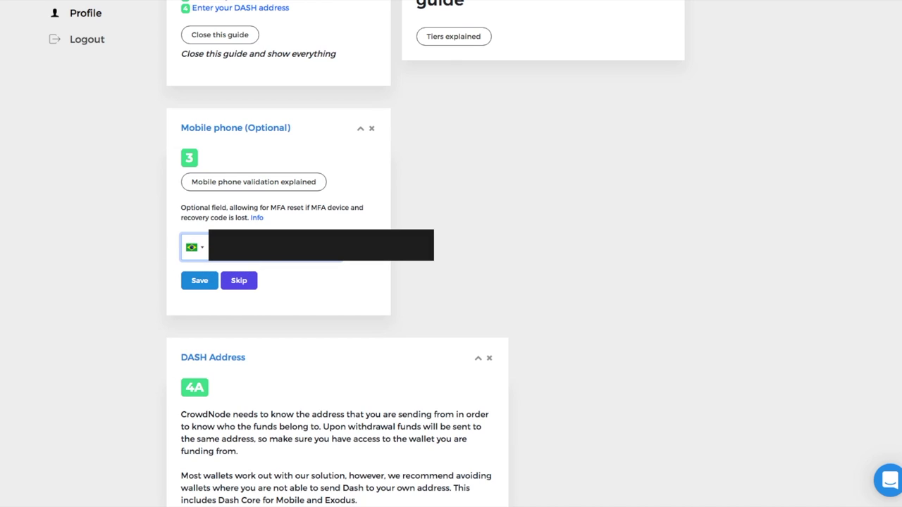
click(200, 282)
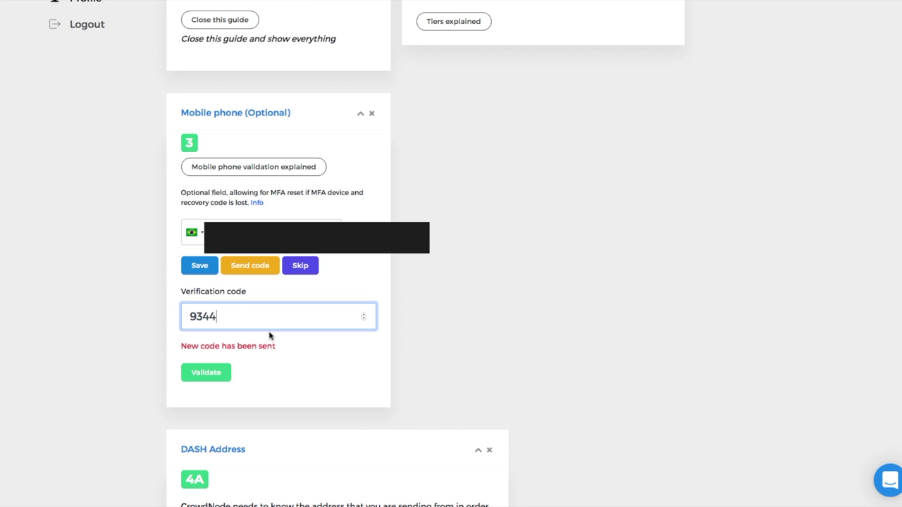
click(203, 376)
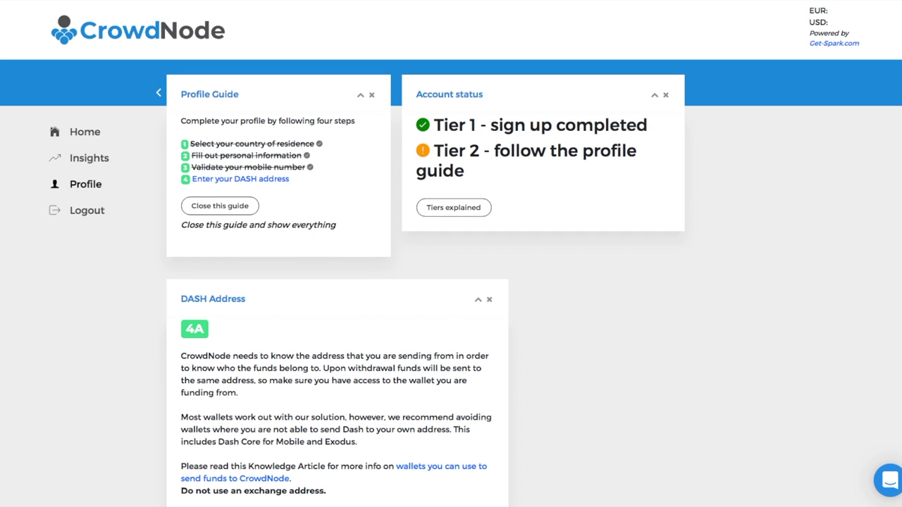
Step: Scroll down to CrowdNode's empty DASH Address card
scroll(332, 215, down, 3)
scroll(316, 247, down, 3)
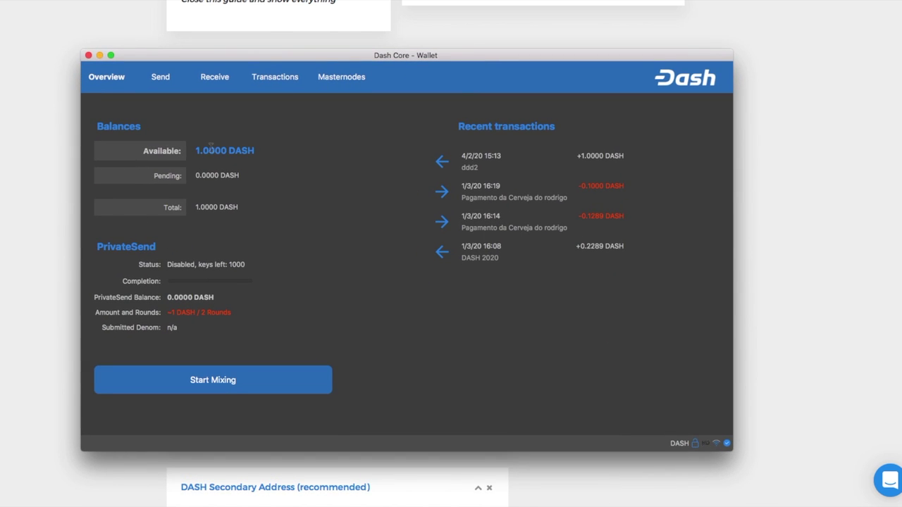
Step: Copy the ddd2 payment request's receiving address in Dash Core, then minimize the wallet
click(261, 75)
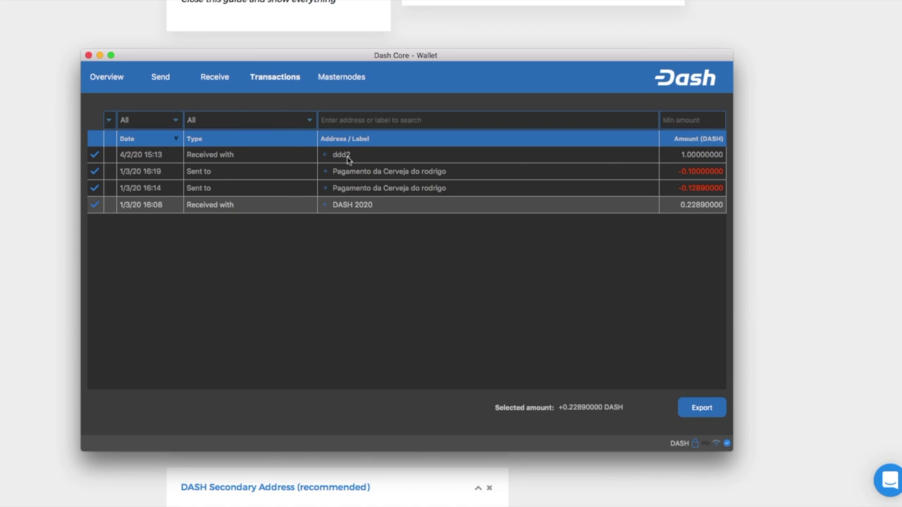
click(217, 79)
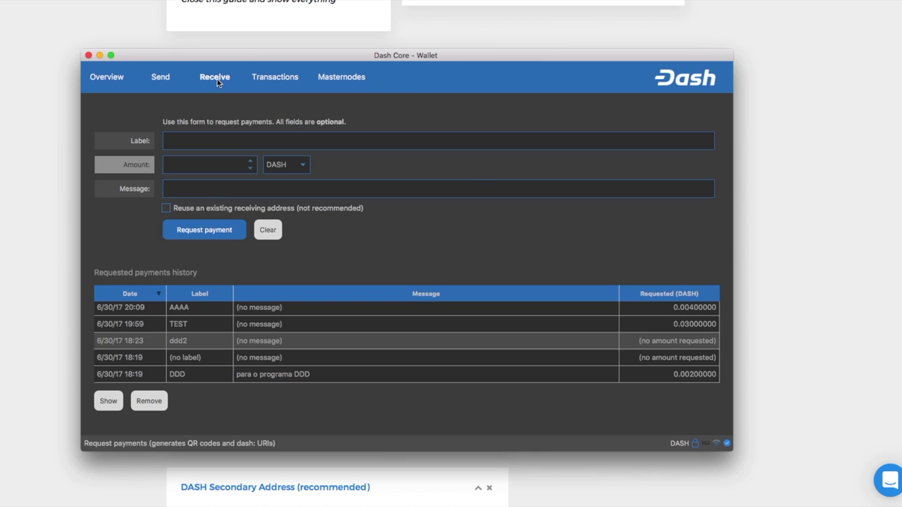
double_click(177, 344)
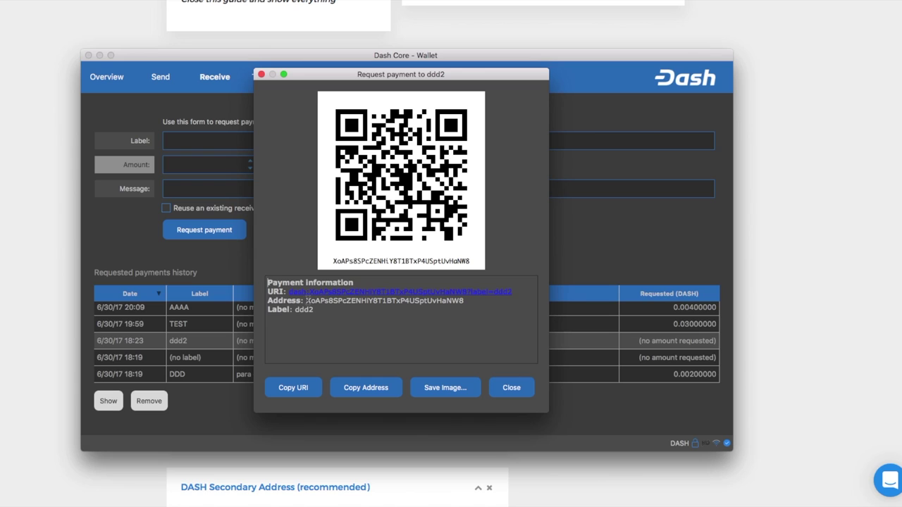
drag(304, 301, 464, 302)
key(super+c)
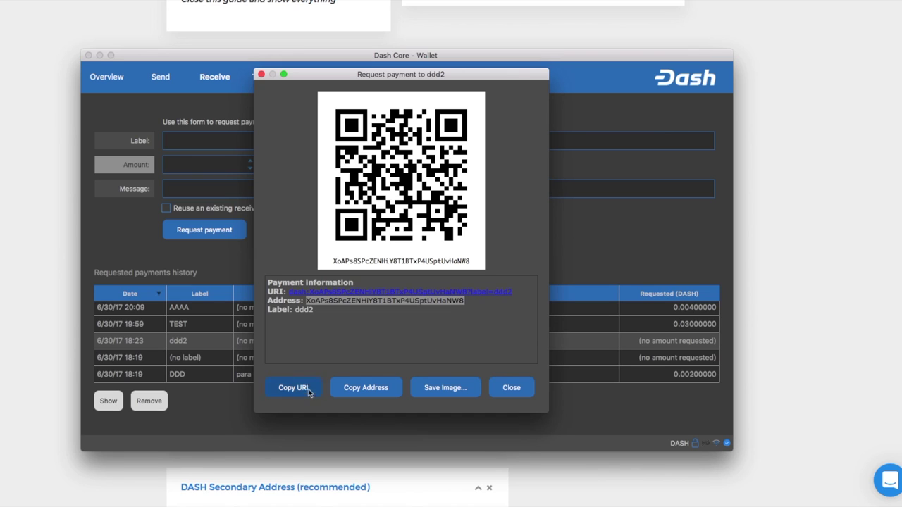
click(511, 388)
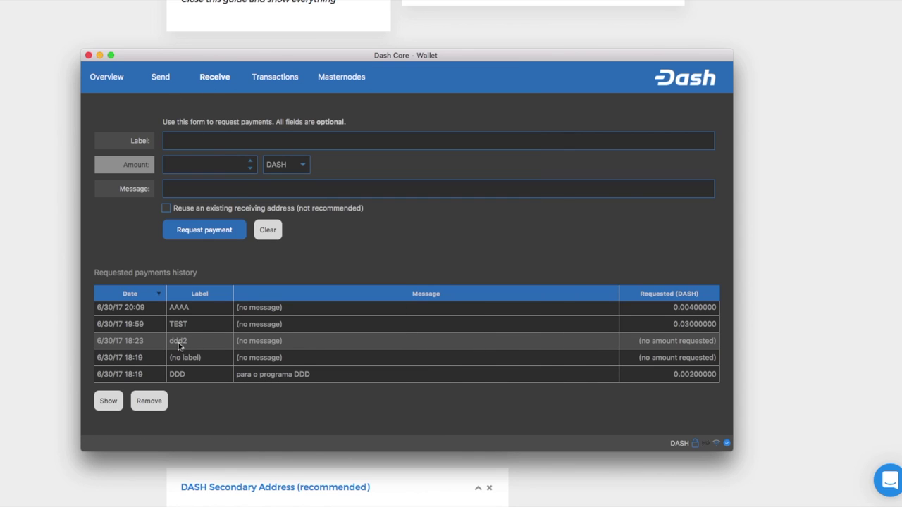
click(161, 78)
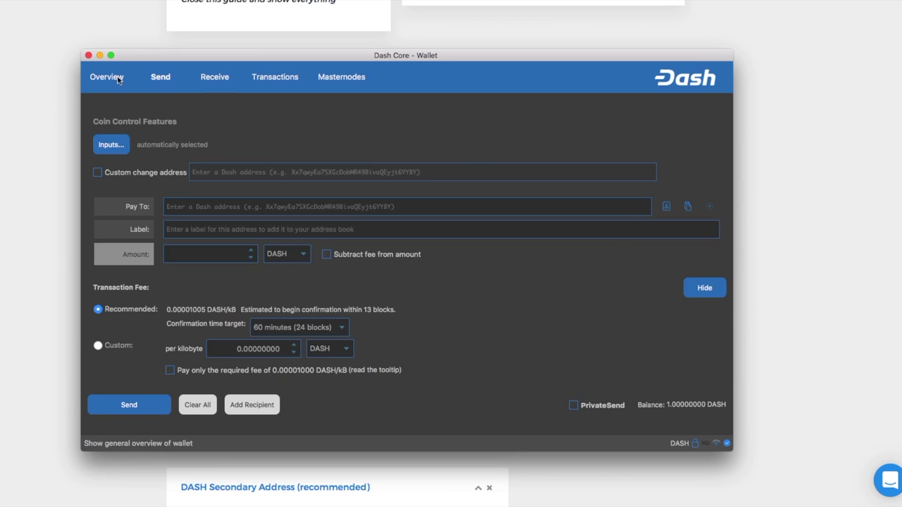
click(117, 78)
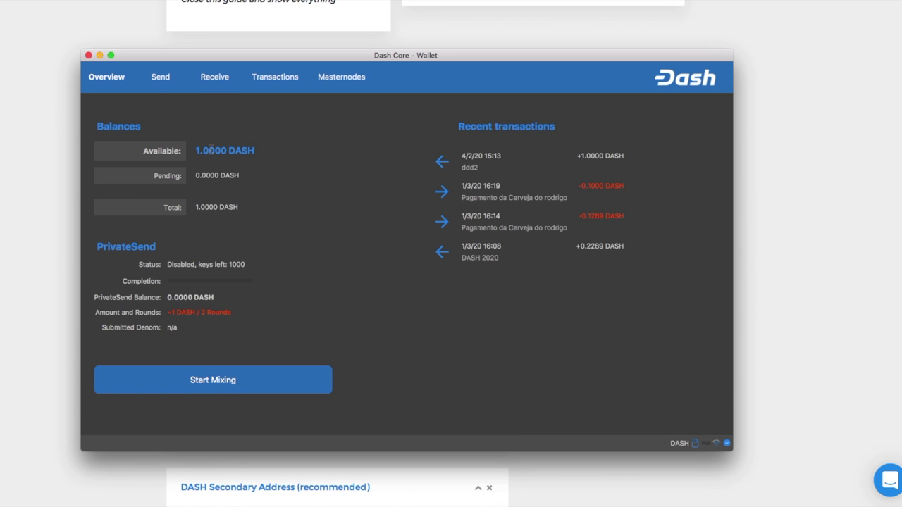
double_click(332, 57)
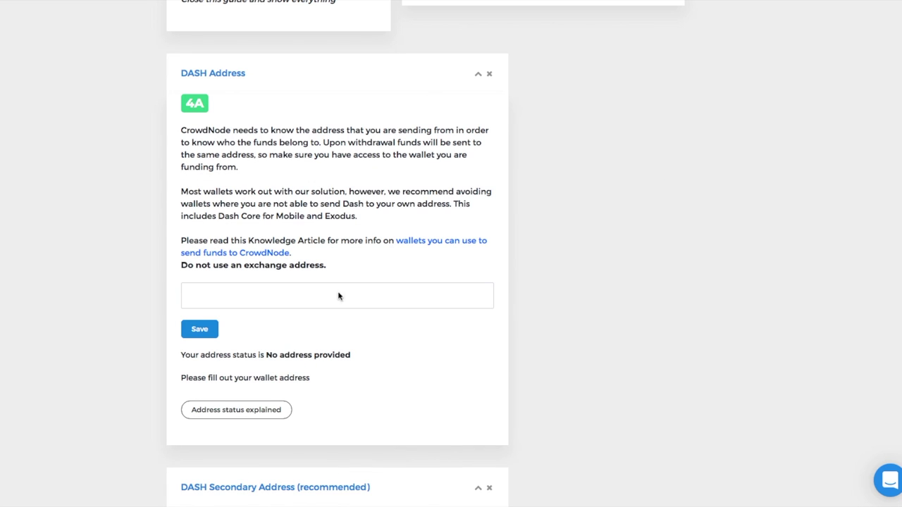
Step: Paste the ddd2 wallet address into CrowdNode's DASH address field and bring Dash Core back up
click(234, 294)
key(super+v)
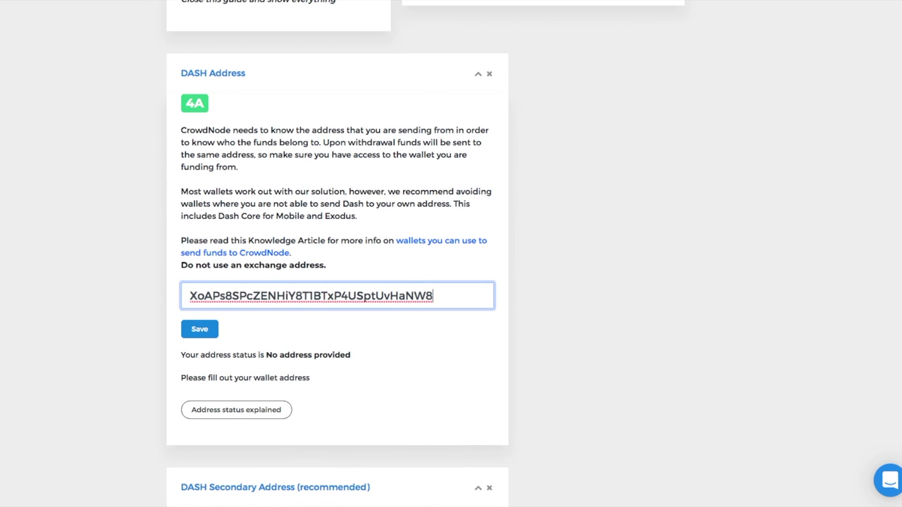
key(super+Tab)
drag(527, 348, 494, 52)
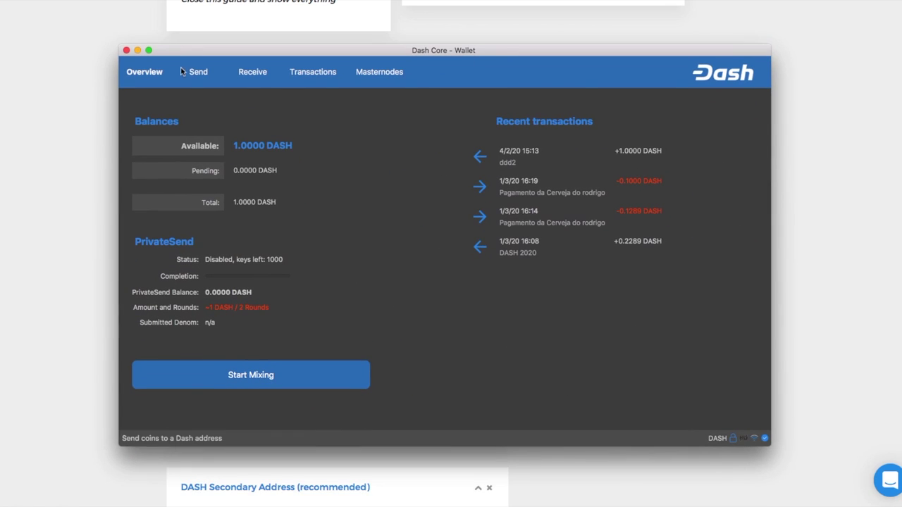
Step: Recheck the ddd2 payment request's address in Dash Core, then close the wallet window
click(251, 73)
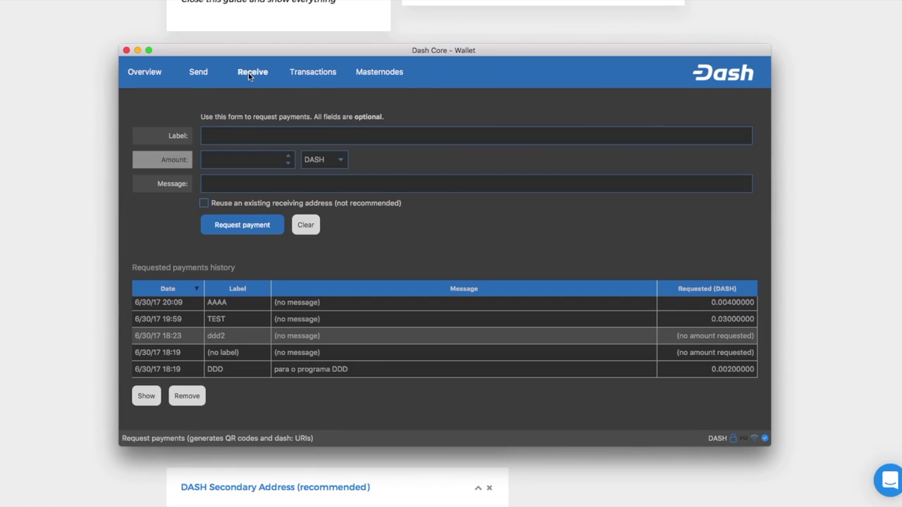
double_click(224, 337)
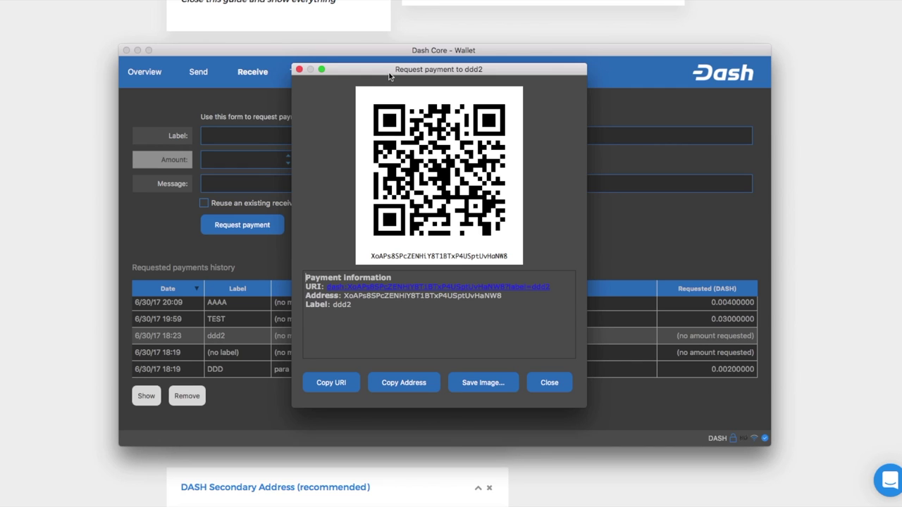
drag(388, 69, 384, 75)
click(299, 75)
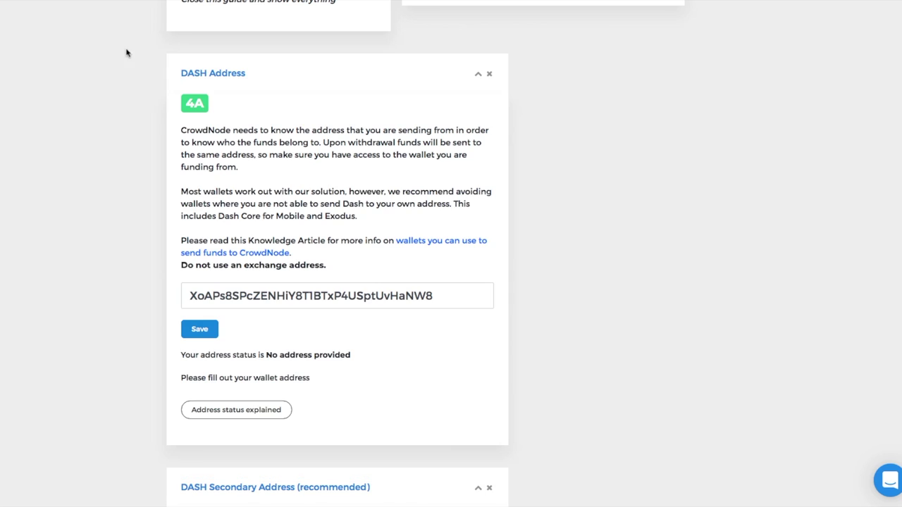
click(126, 50)
Step: Save the DASH sending address on the Profile and review its 'Appears valid' status
scroll(268, 357, down, 2)
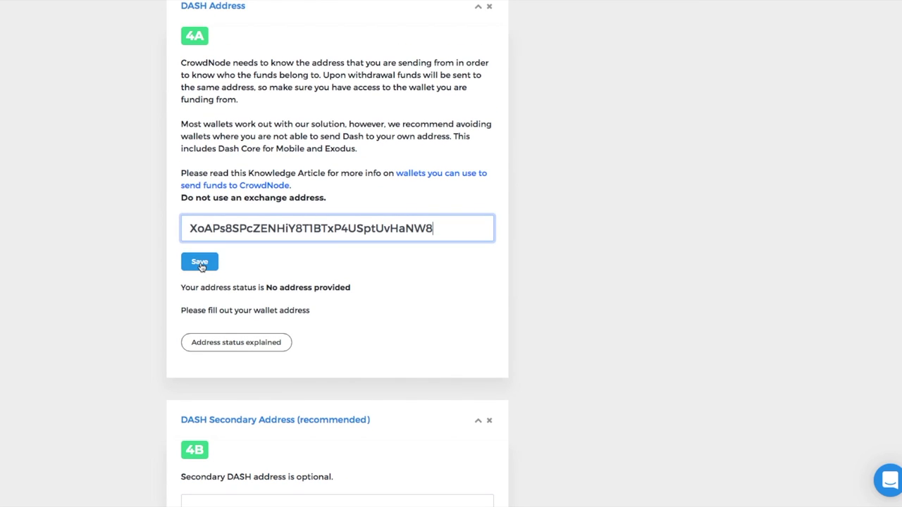
click(199, 264)
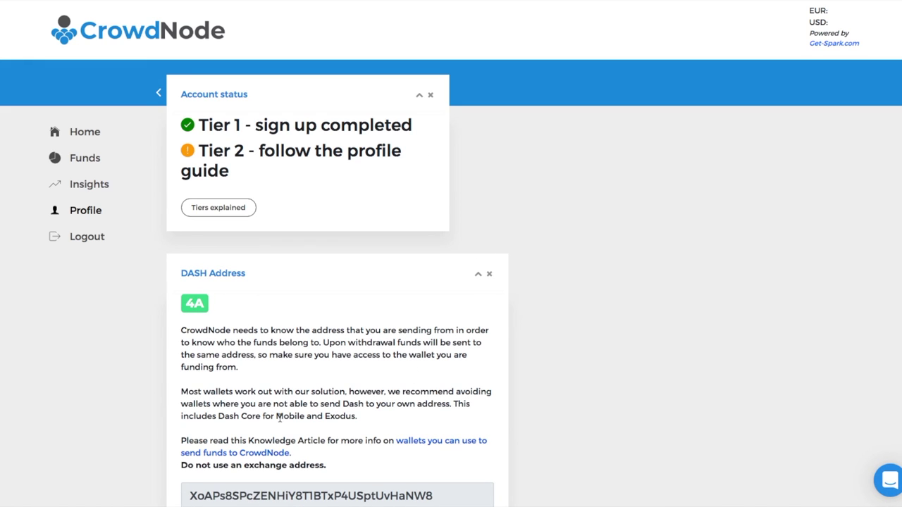
scroll(478, 375, down, 3)
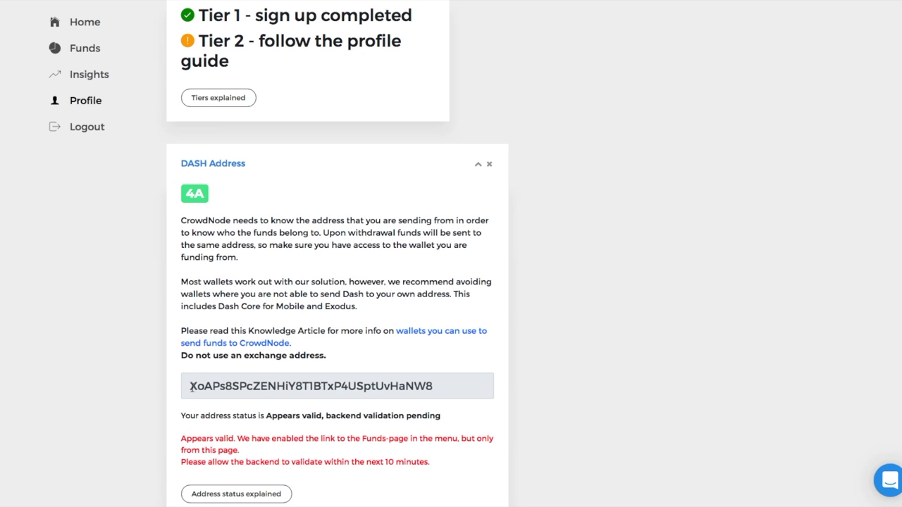
drag(190, 386, 459, 386)
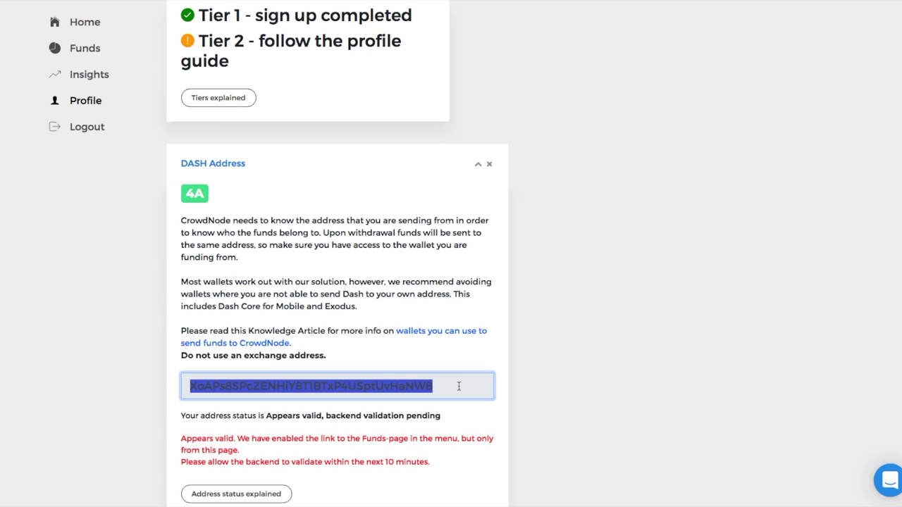
click(528, 383)
scroll(530, 384, down, 6)
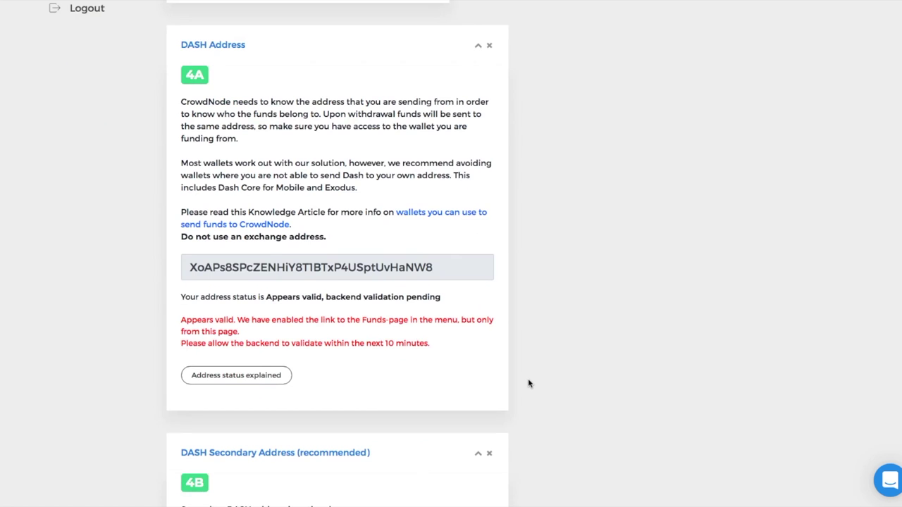
scroll(530, 384, down, 1)
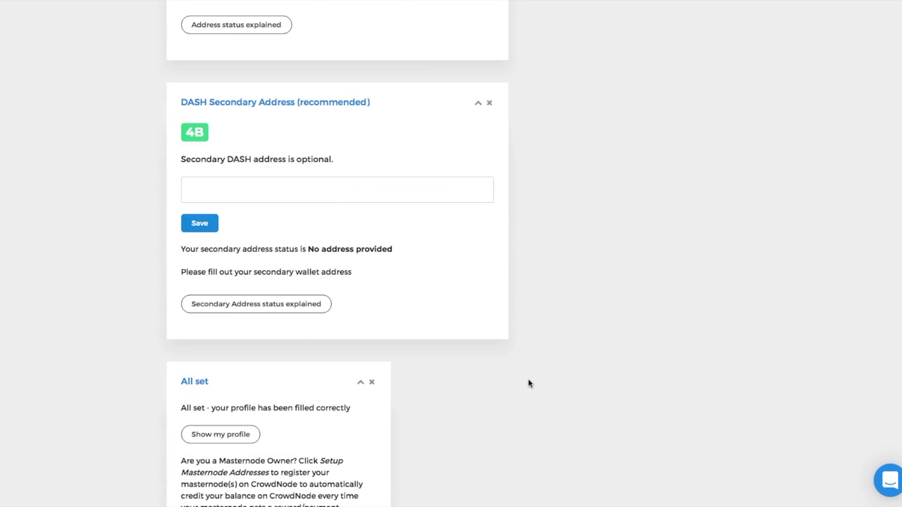
scroll(529, 384, up, 5)
scroll(529, 384, up, 1)
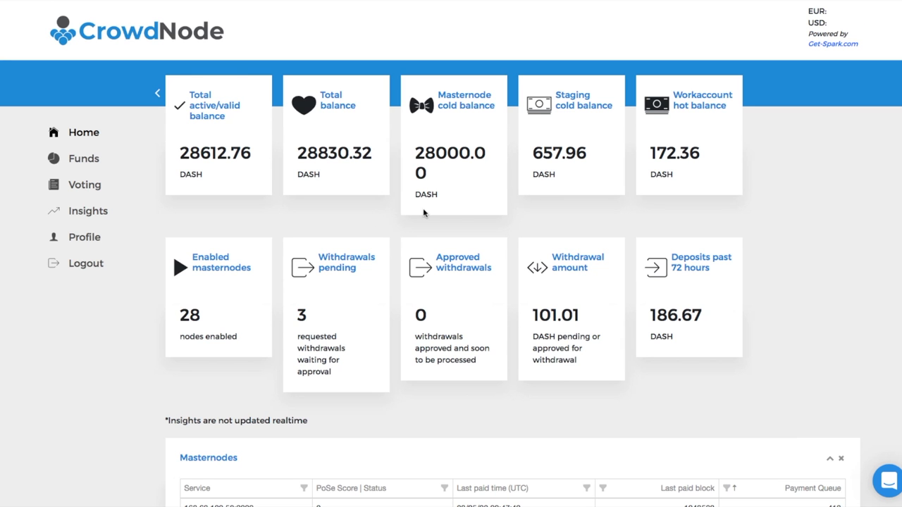
Step: Open the Funds page from the left sidebar
click(84, 160)
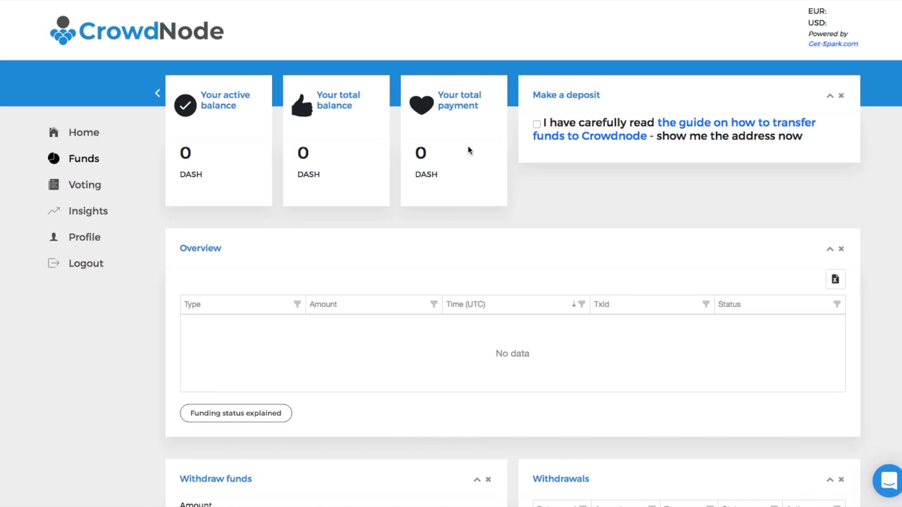
Step: Reveal and copy the CrowdNode deposit address, then bring Dash Core to the front
click(537, 124)
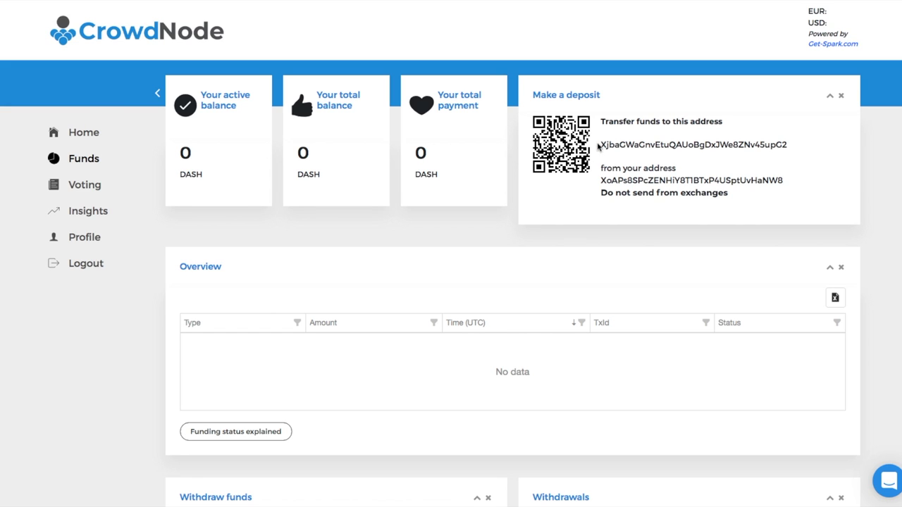
drag(601, 145, 790, 150)
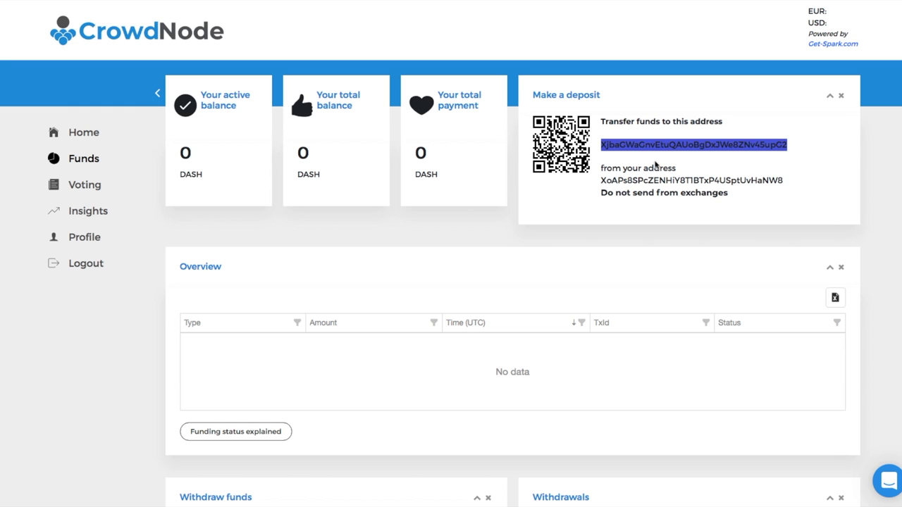
key(super+Tab)
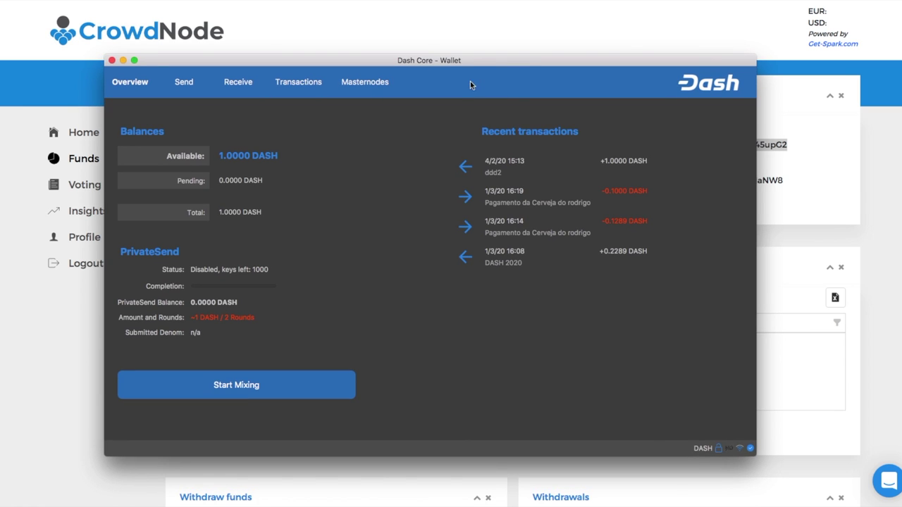
drag(470, 81, 493, 85)
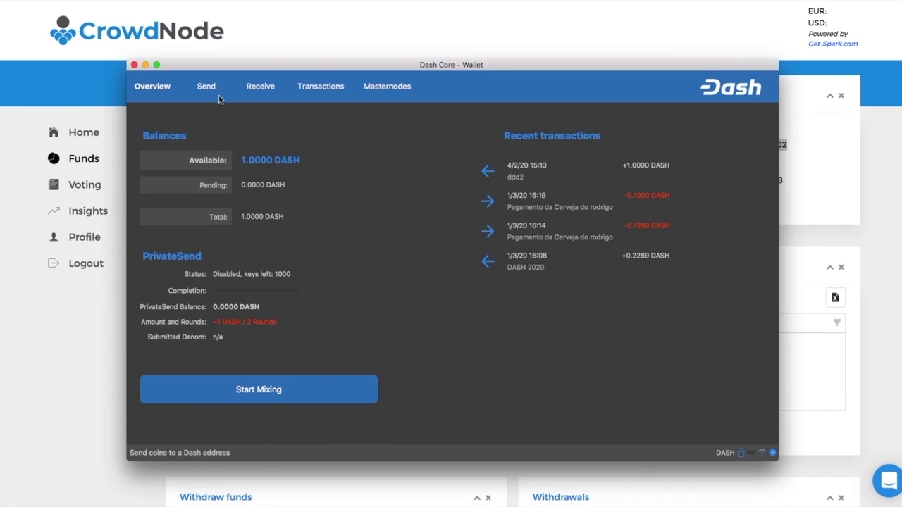
click(206, 87)
Step: Fill the Send form with the CrowdNode deposit address, label Canal DDD and amount 1
text(XjbaGNoGnvEtuQAUo8gDxJWe8ZNv45upG2)
click(222, 239)
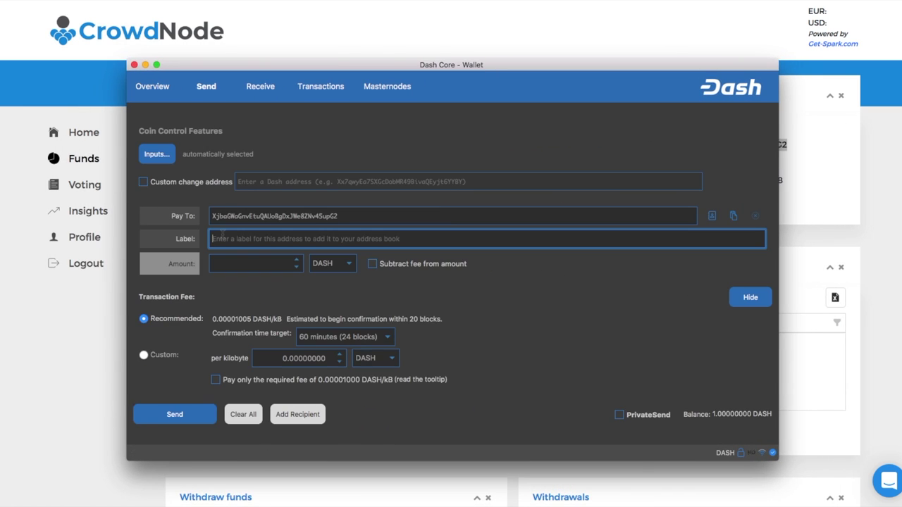
text(Canal DDD)
key(Tab)
text(1)
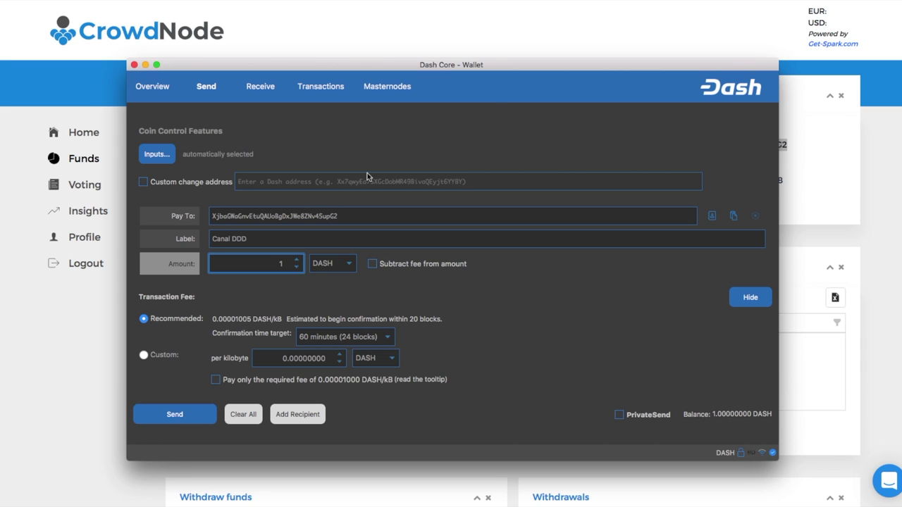
Step: Send and confirm the 1 DASH payment, then minimise Dash Core to return to CrowdNode
drag(497, 73, 597, 194)
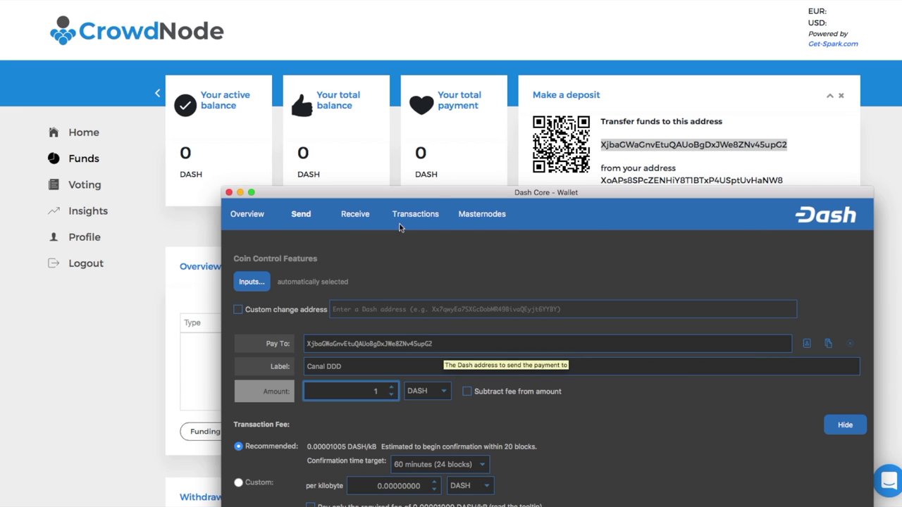
drag(432, 190, 351, 90)
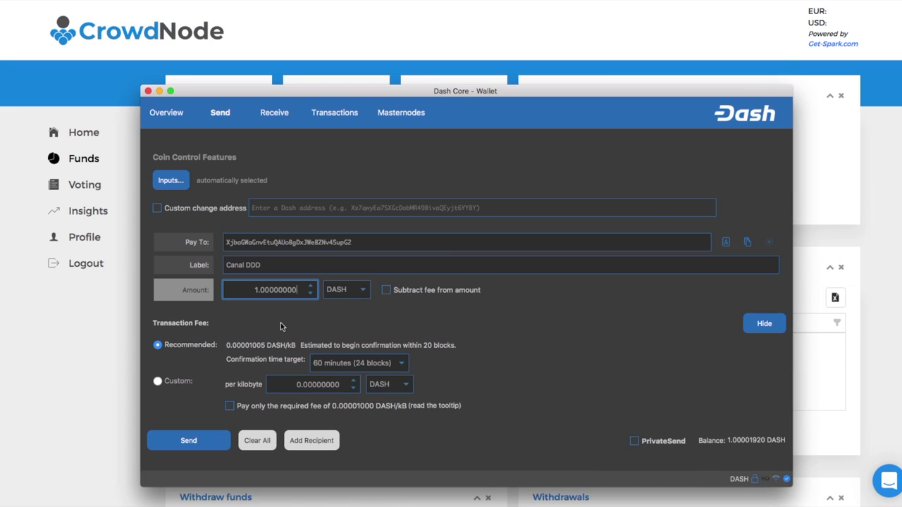
click(189, 443)
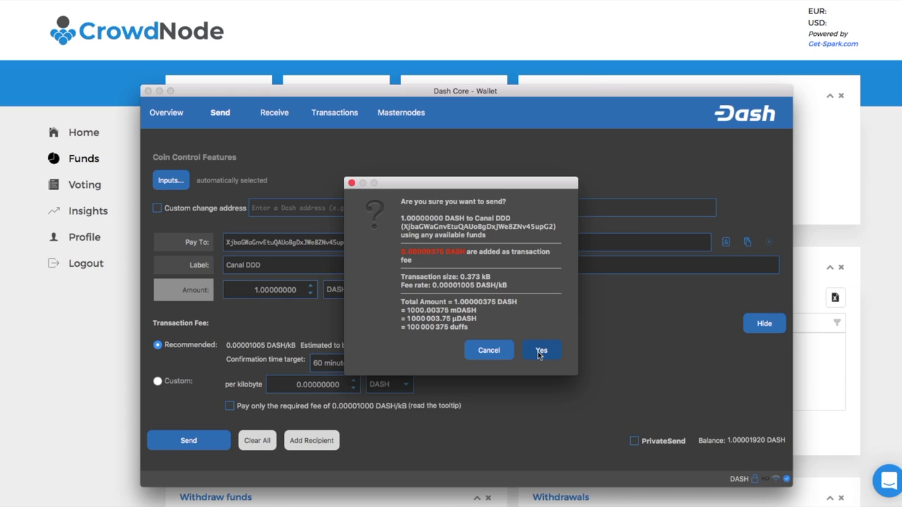
click(540, 353)
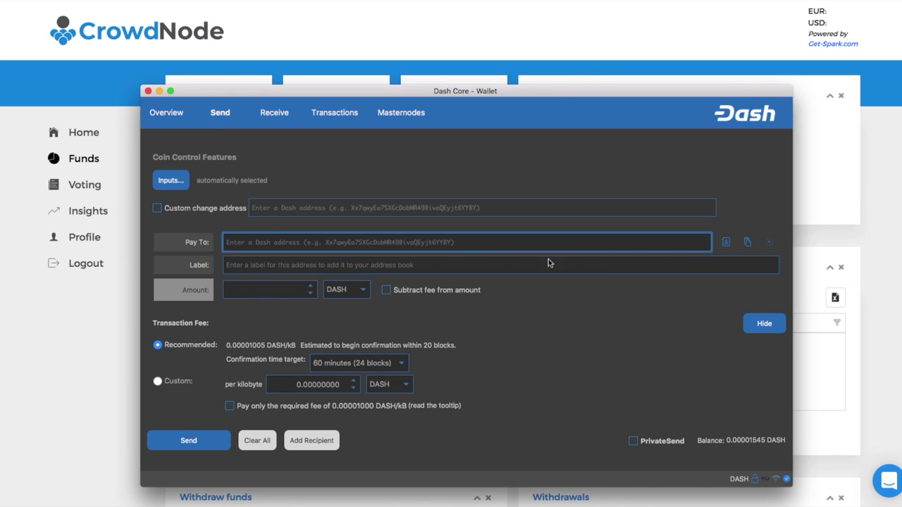
click(159, 90)
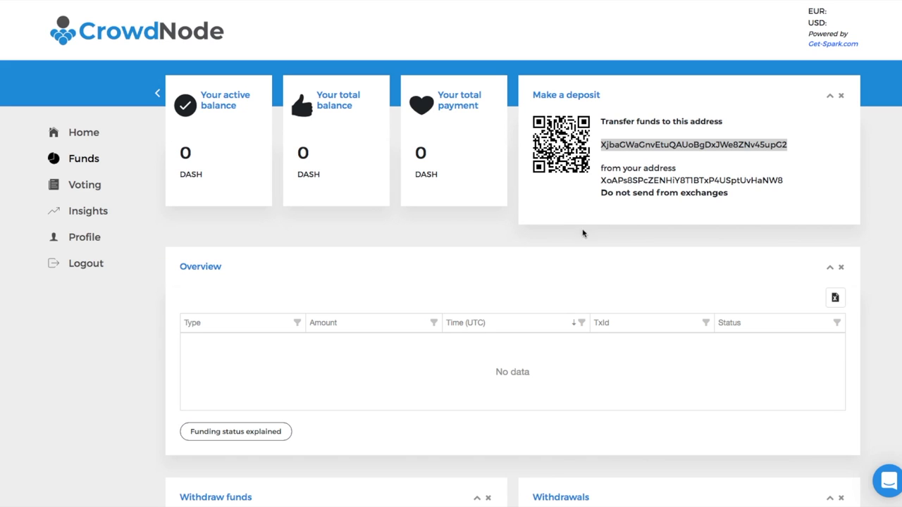
click(560, 243)
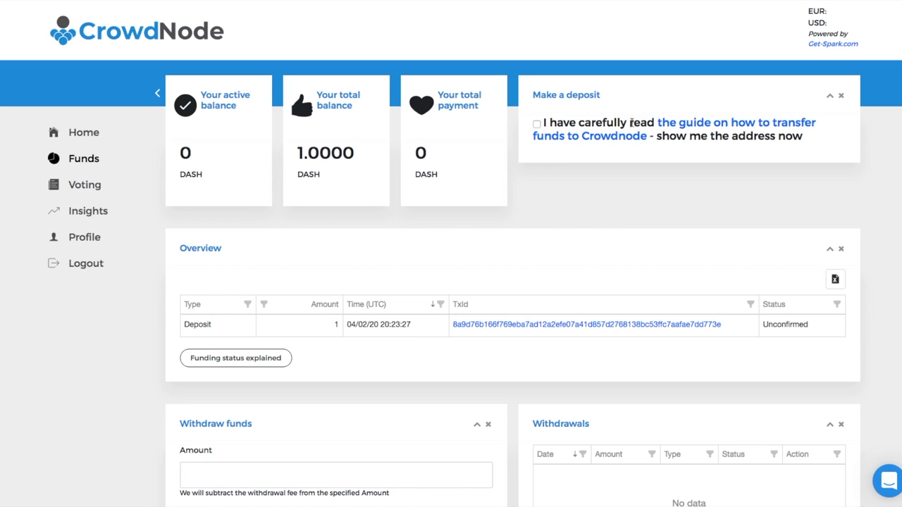
Step: Reveal the addresses again and highlight the CrowdNode deposit address
click(536, 125)
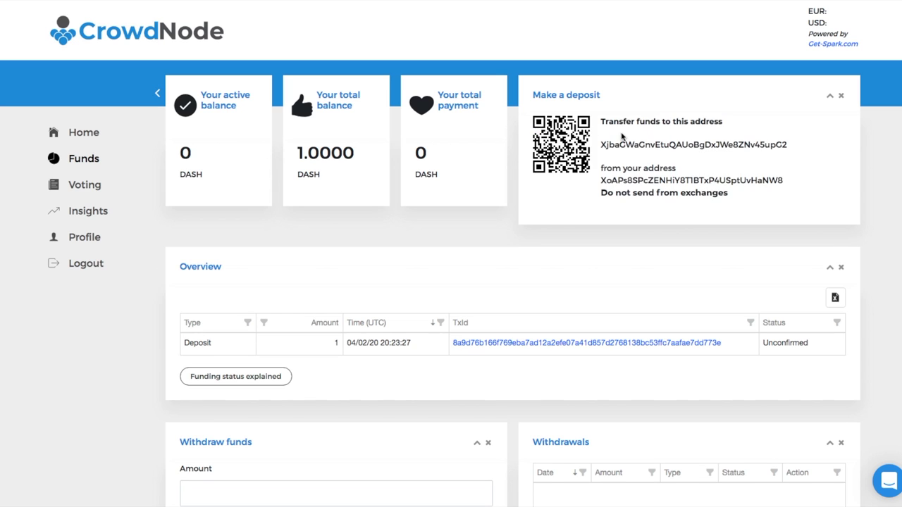
drag(793, 148, 600, 145)
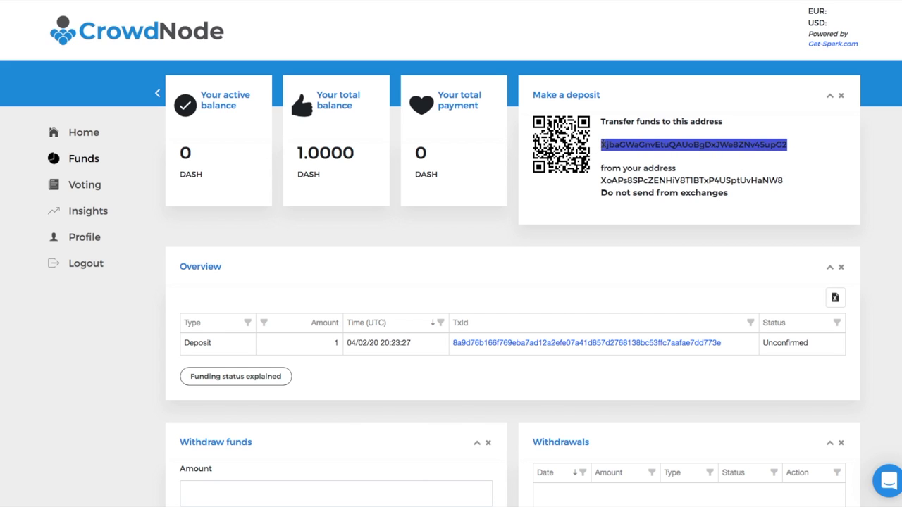
click(796, 148)
drag(786, 143, 601, 145)
Step: Highlight the registered sending address, then the full deposit address once more
drag(601, 181, 786, 181)
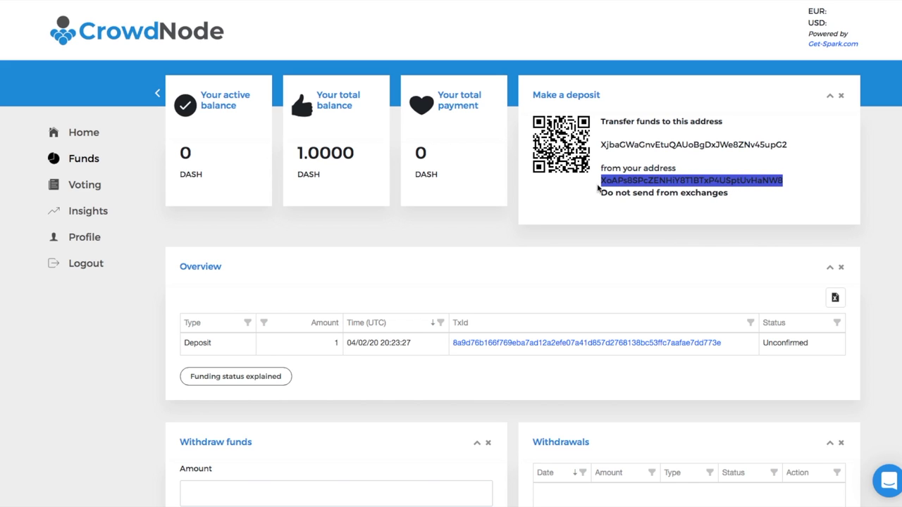
click(605, 205)
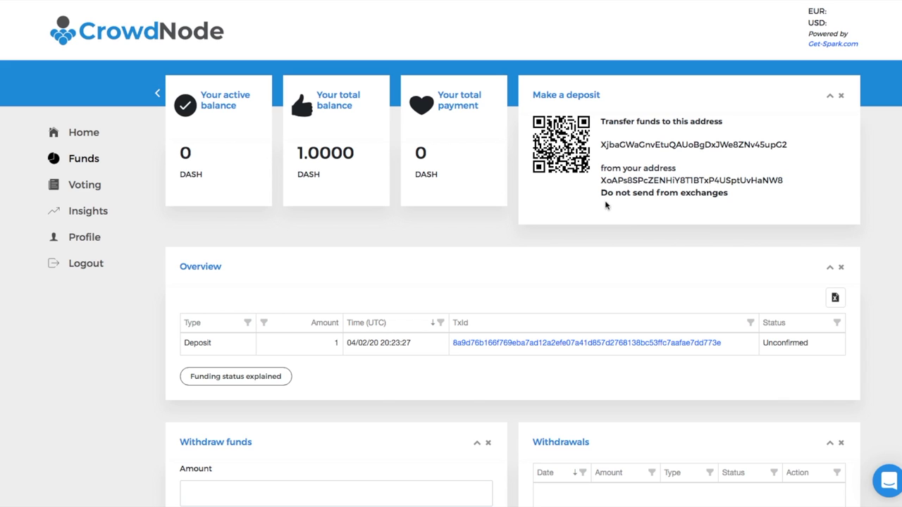
drag(603, 180, 805, 180)
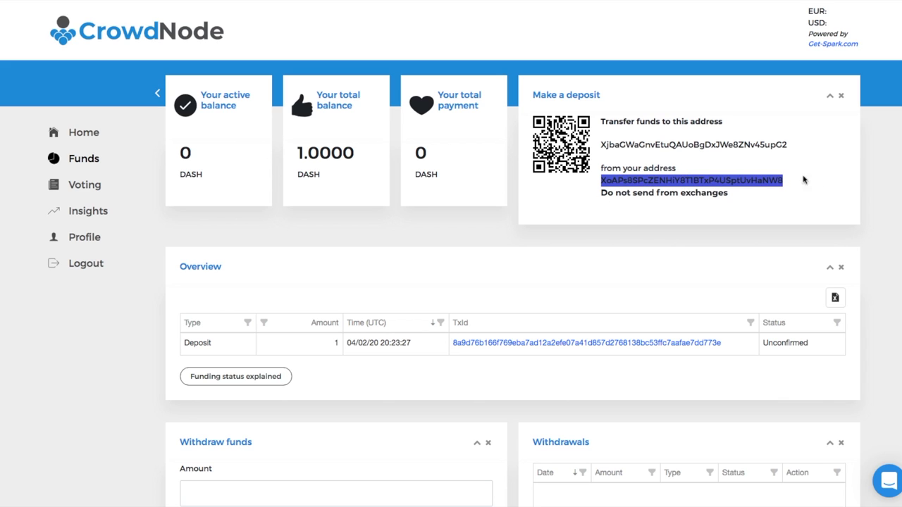
drag(601, 180, 618, 180)
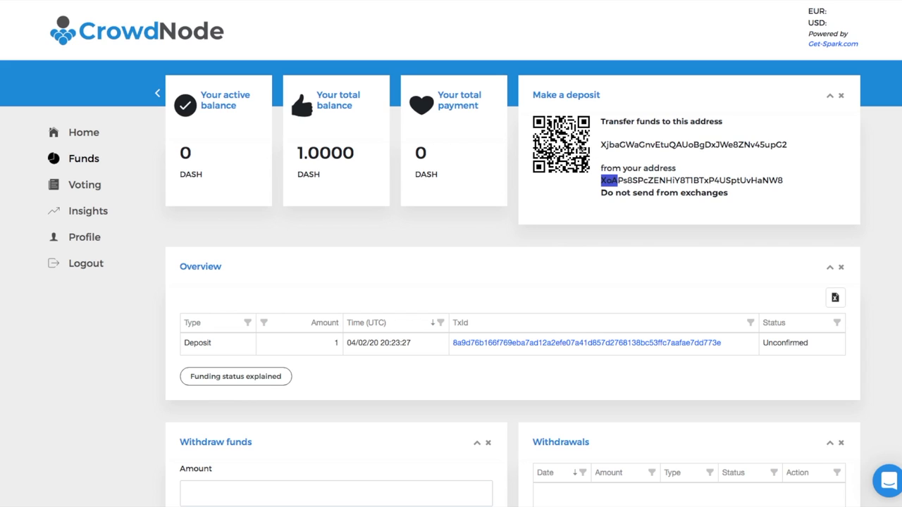
click(618, 181)
drag(603, 180, 784, 181)
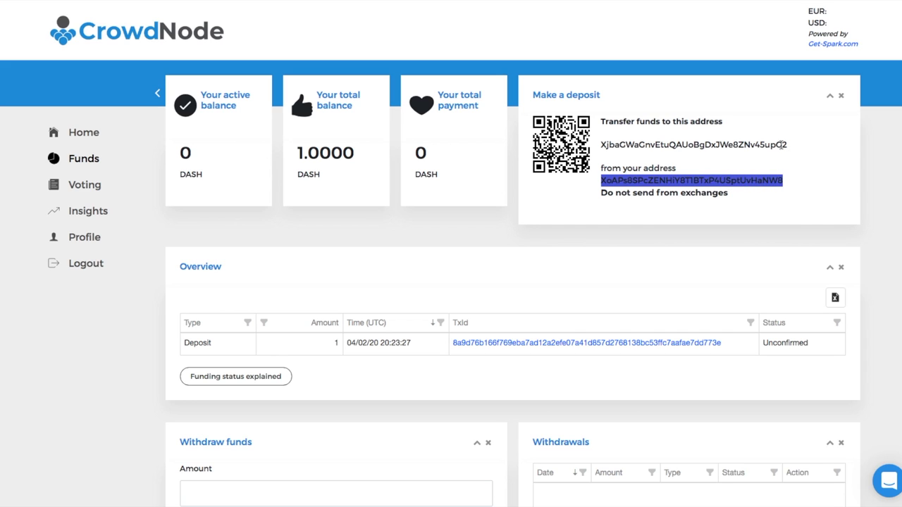
drag(787, 145, 749, 148)
drag(655, 149, 603, 150)
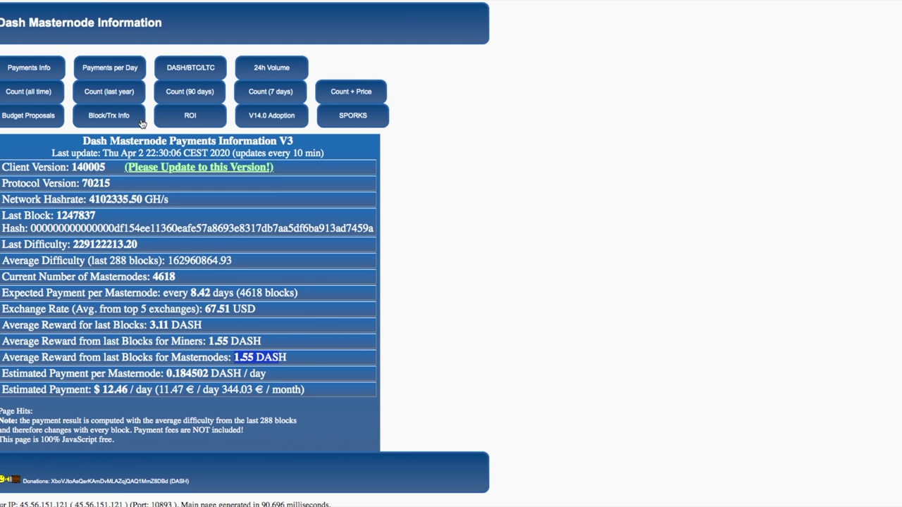
scroll(145, 127, down, 1)
scroll(268, 118, up, 1)
drag(195, 197, 2, 202)
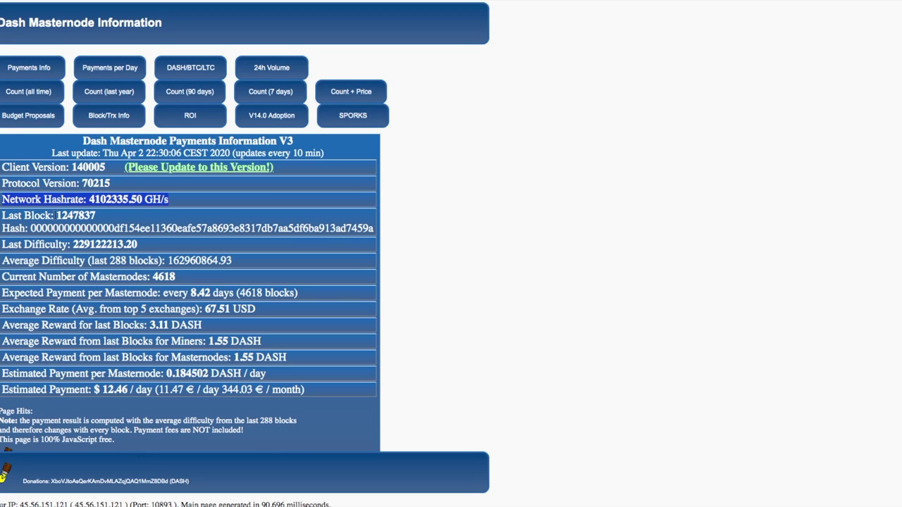
drag(56, 215, 94, 215)
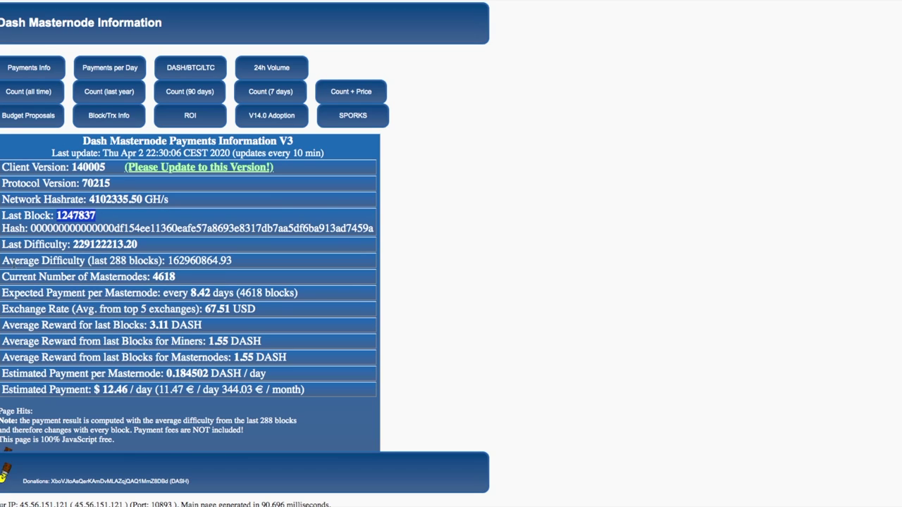
drag(74, 244, 138, 245)
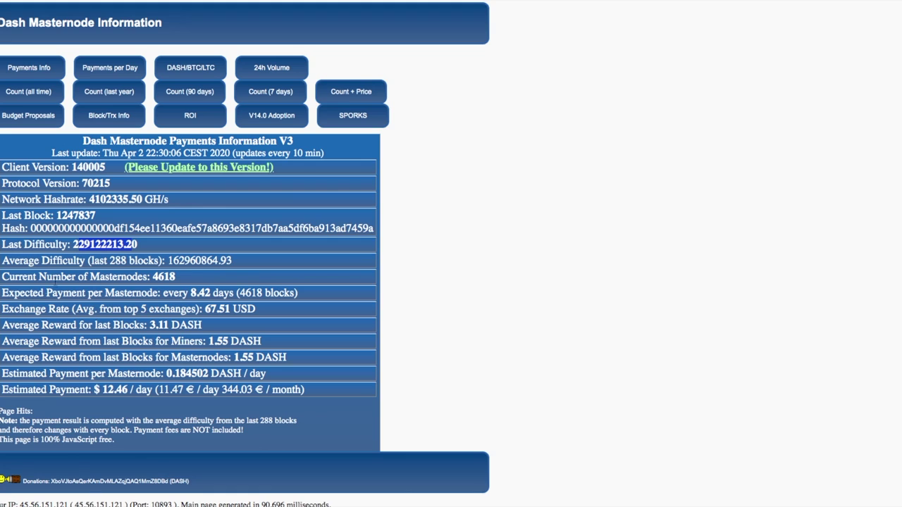
drag(179, 275, 2, 277)
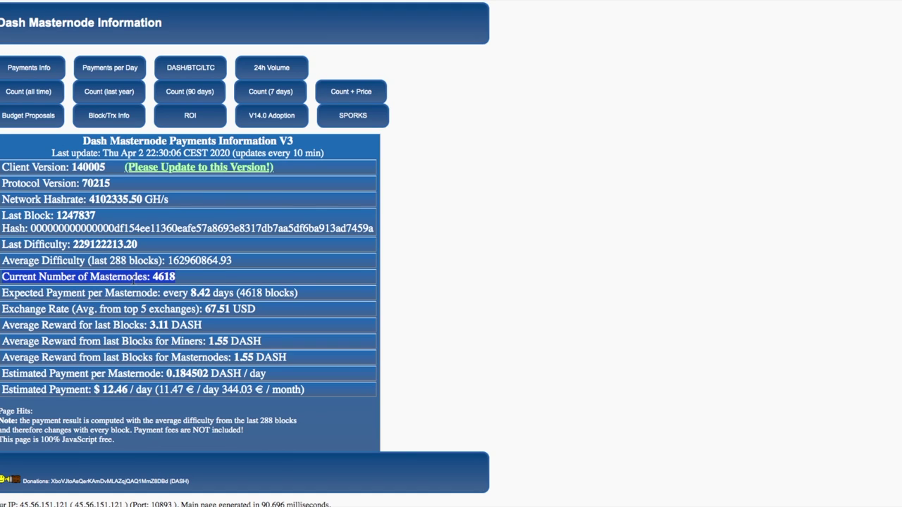
drag(3, 293, 200, 296)
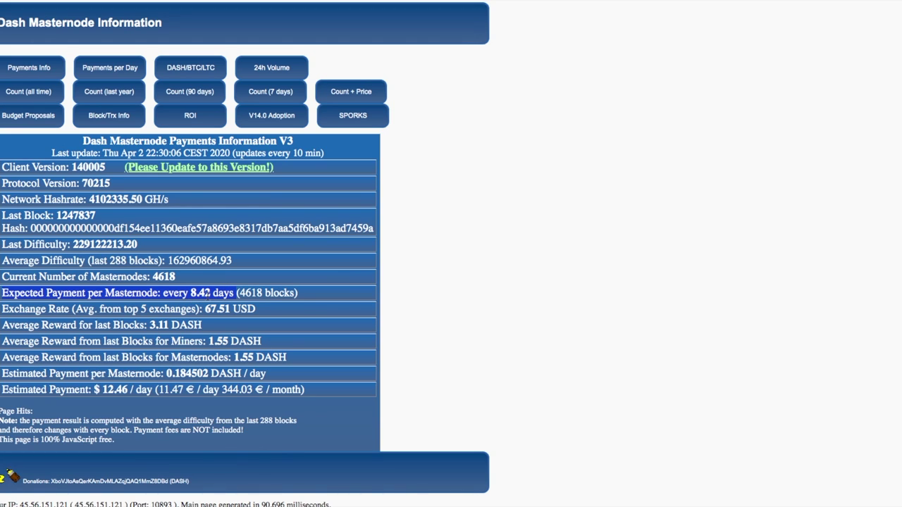